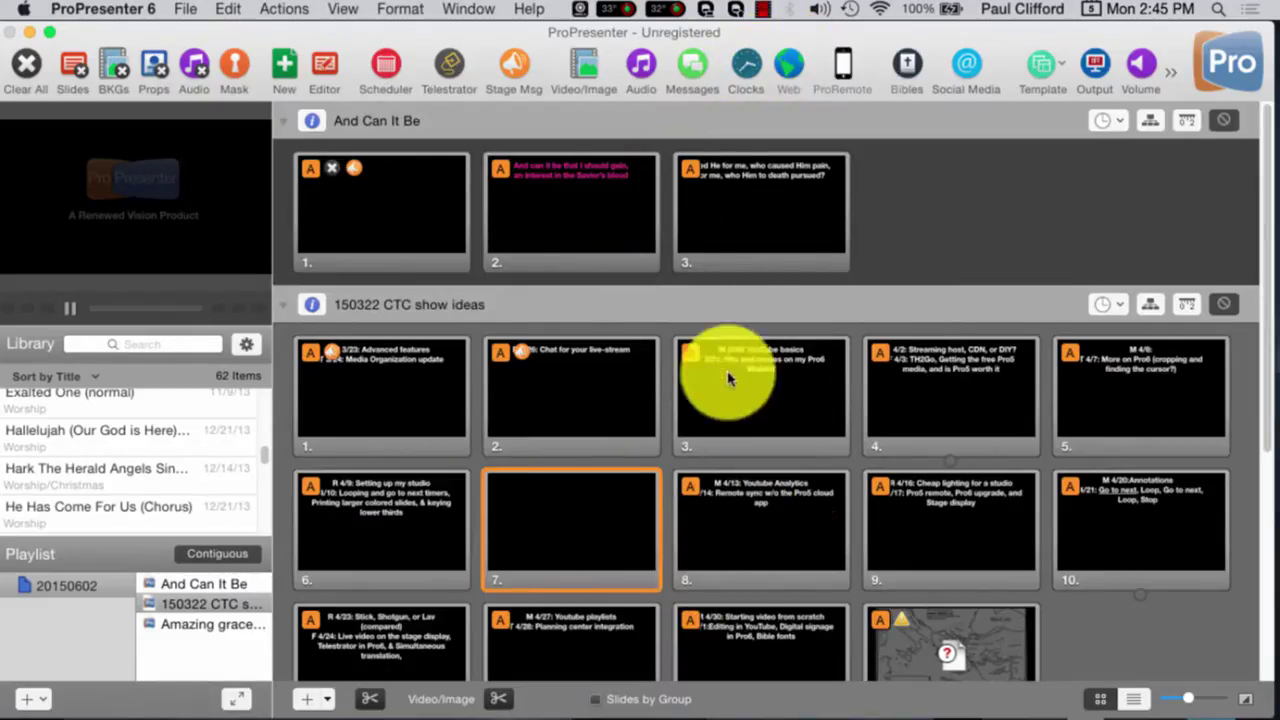
# Put slide 8, 'M 4/13: Youtube Analytics', live after stepping through slides and playlist items
pyautogui.click(791, 487)
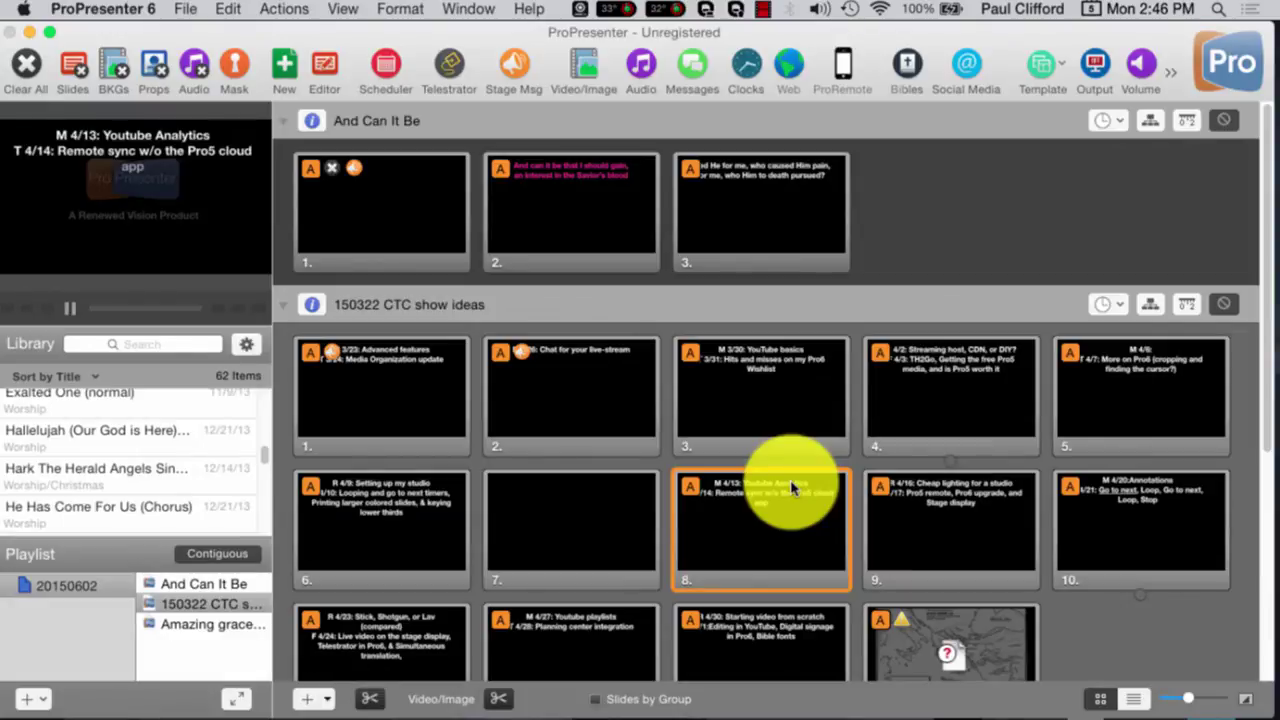
pyautogui.press('Right')
pyautogui.click(791, 487)
pyautogui.press('Down')
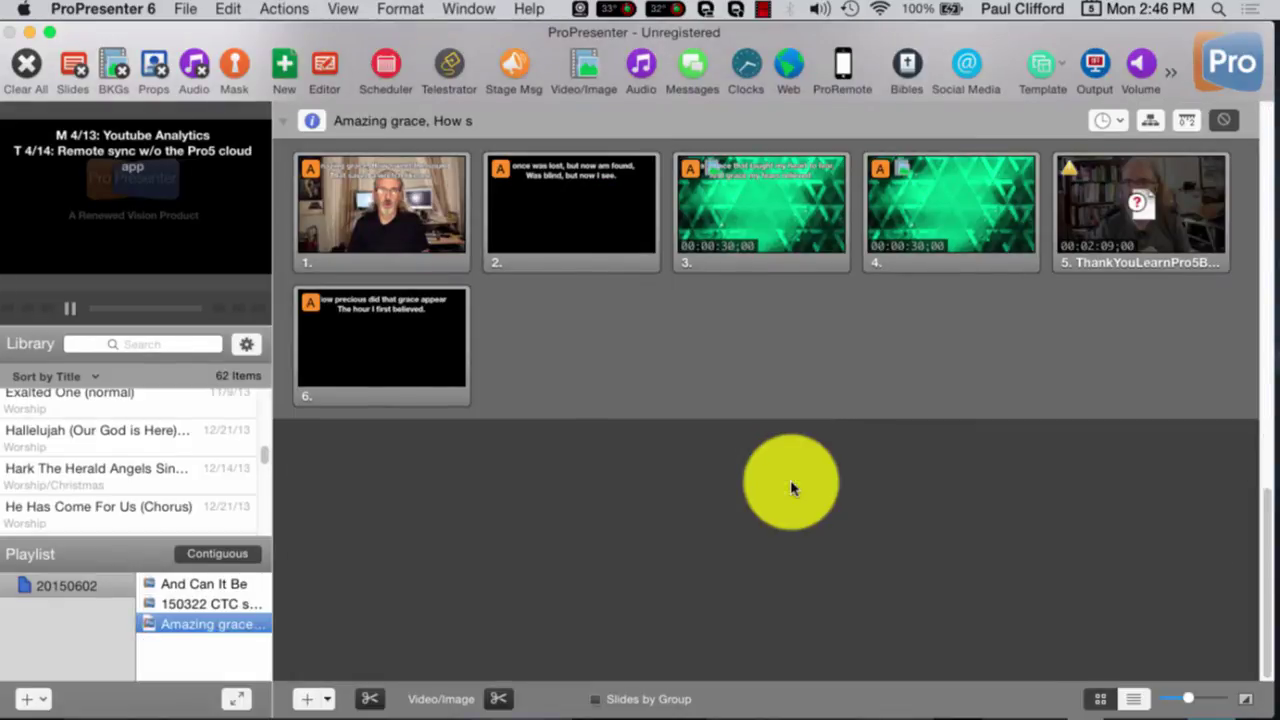
pyautogui.press('Up')
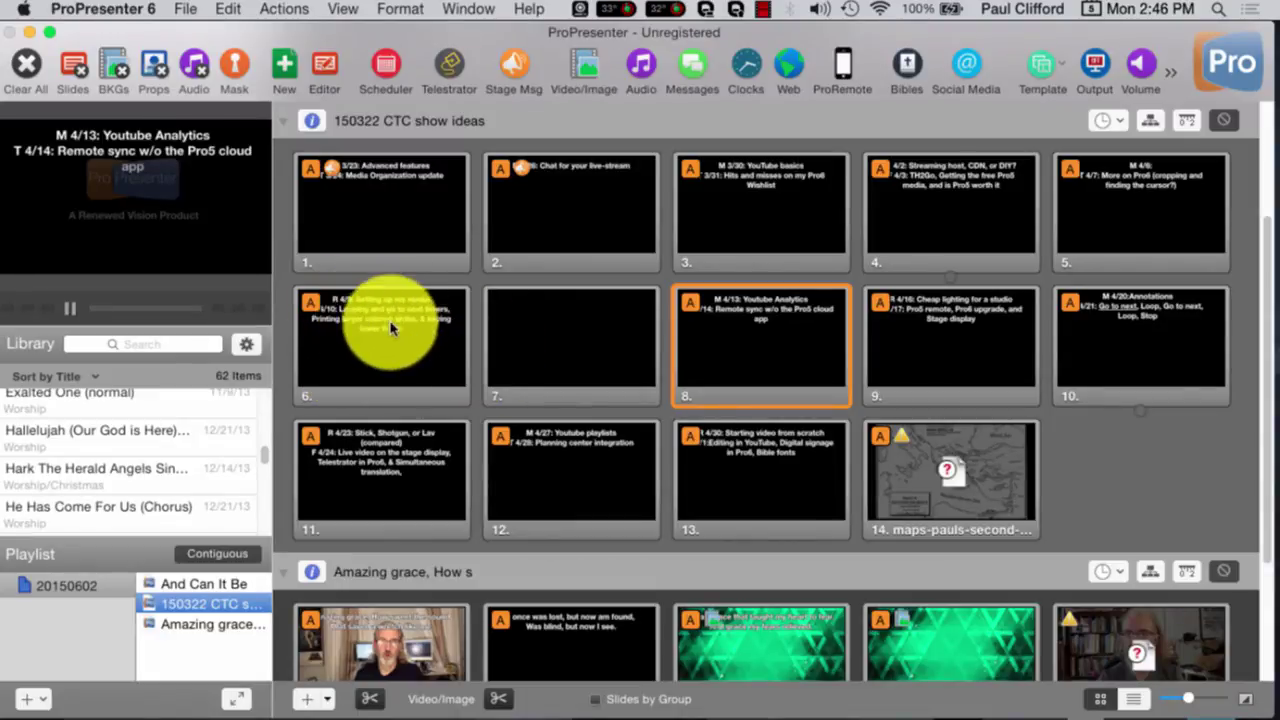
# Put slide 6 live and open it in the slide editor
pyautogui.click(372, 333)
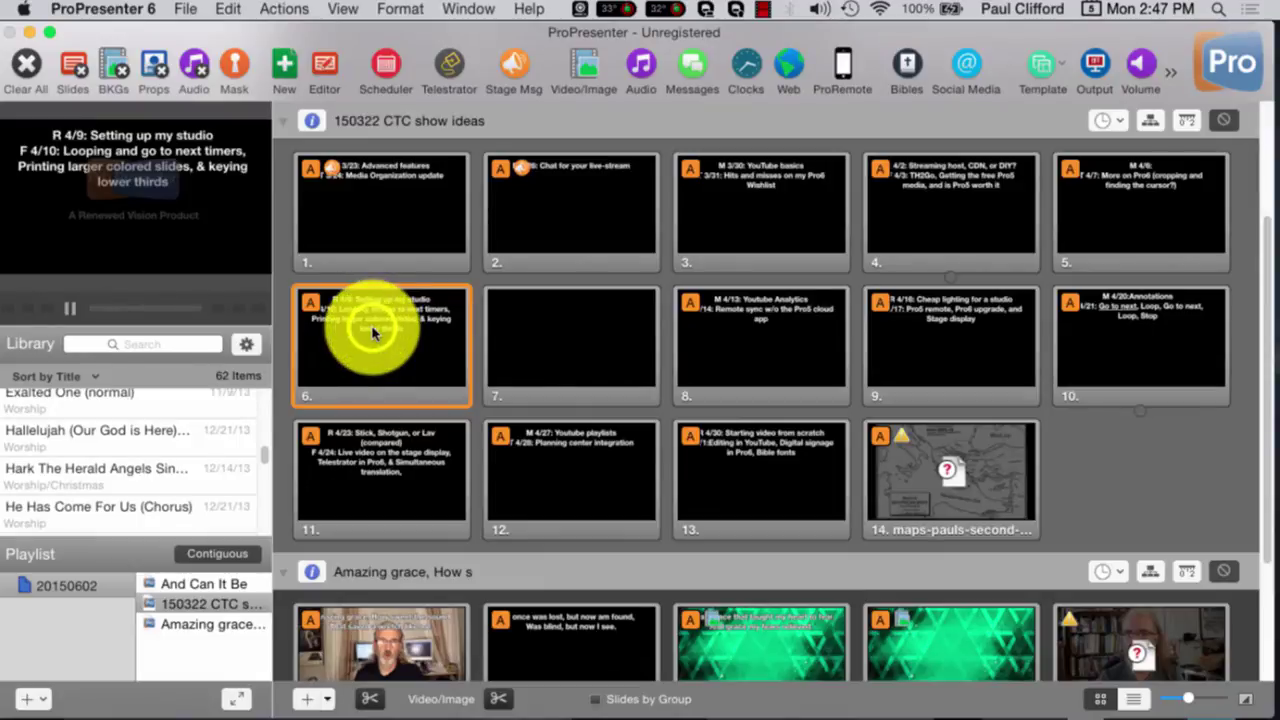
pyautogui.rightClick(372, 333)
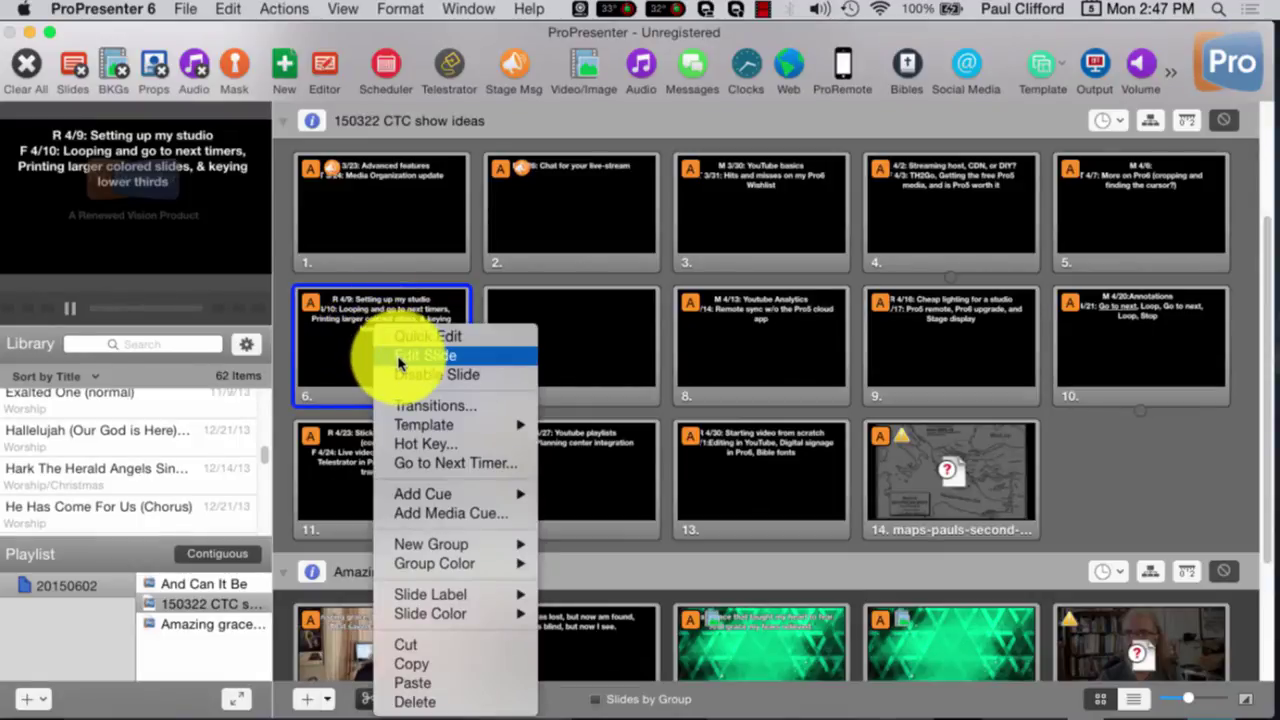
pyautogui.click(403, 278)
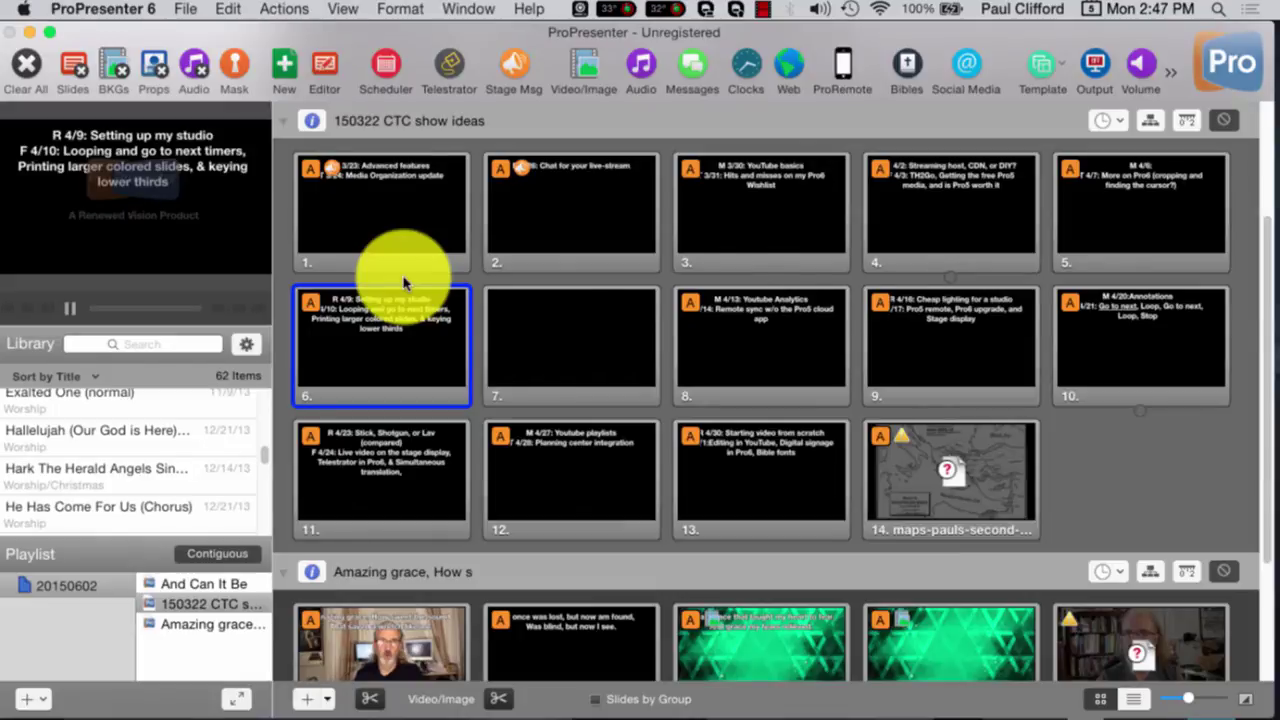
pyautogui.doubleClick(403, 282)
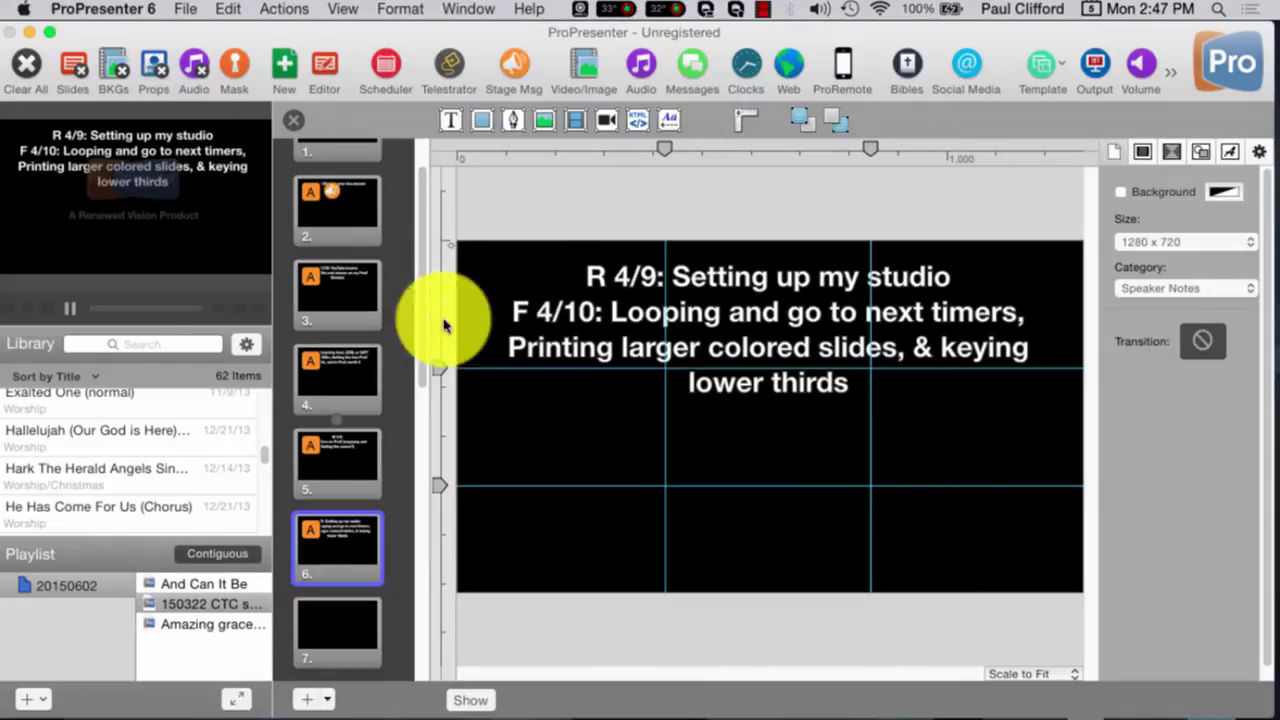
# Split the text before 'Printing larger colored slides, & keying lower thirds' onto new slide 7
pyautogui.click(507, 347)
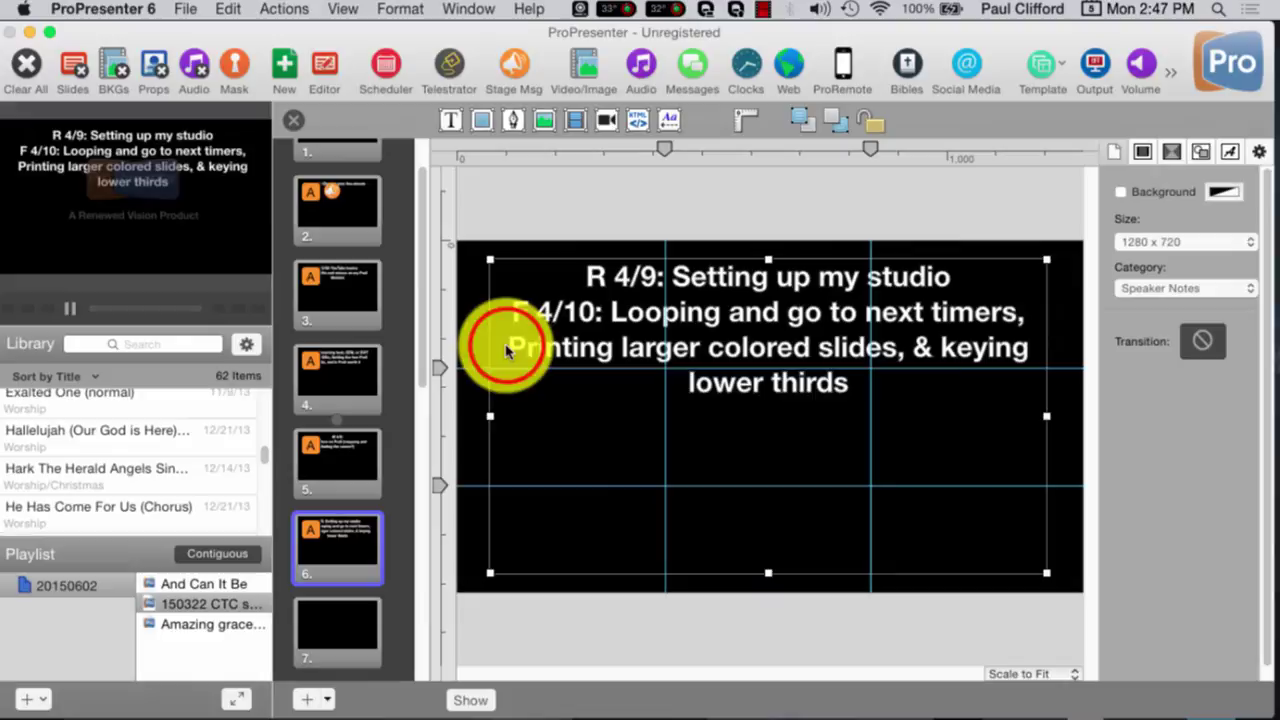
pyautogui.click(508, 347)
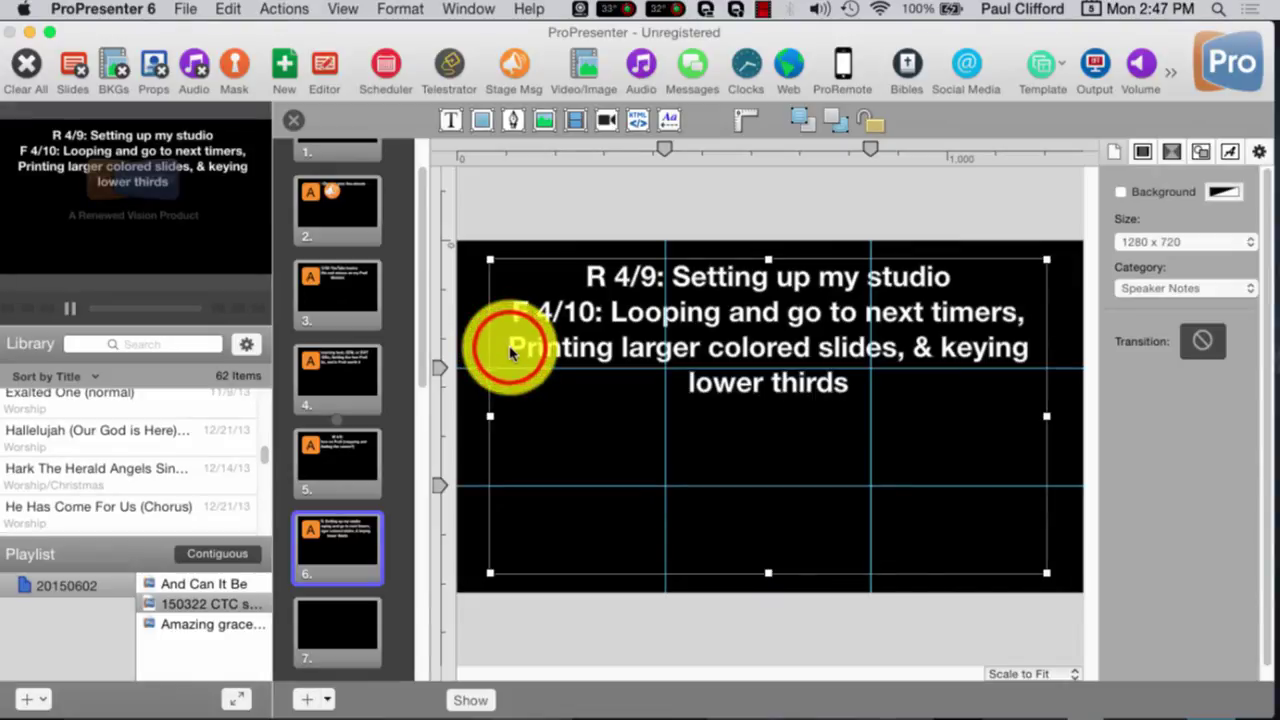
pyautogui.doubleClick(545, 345)
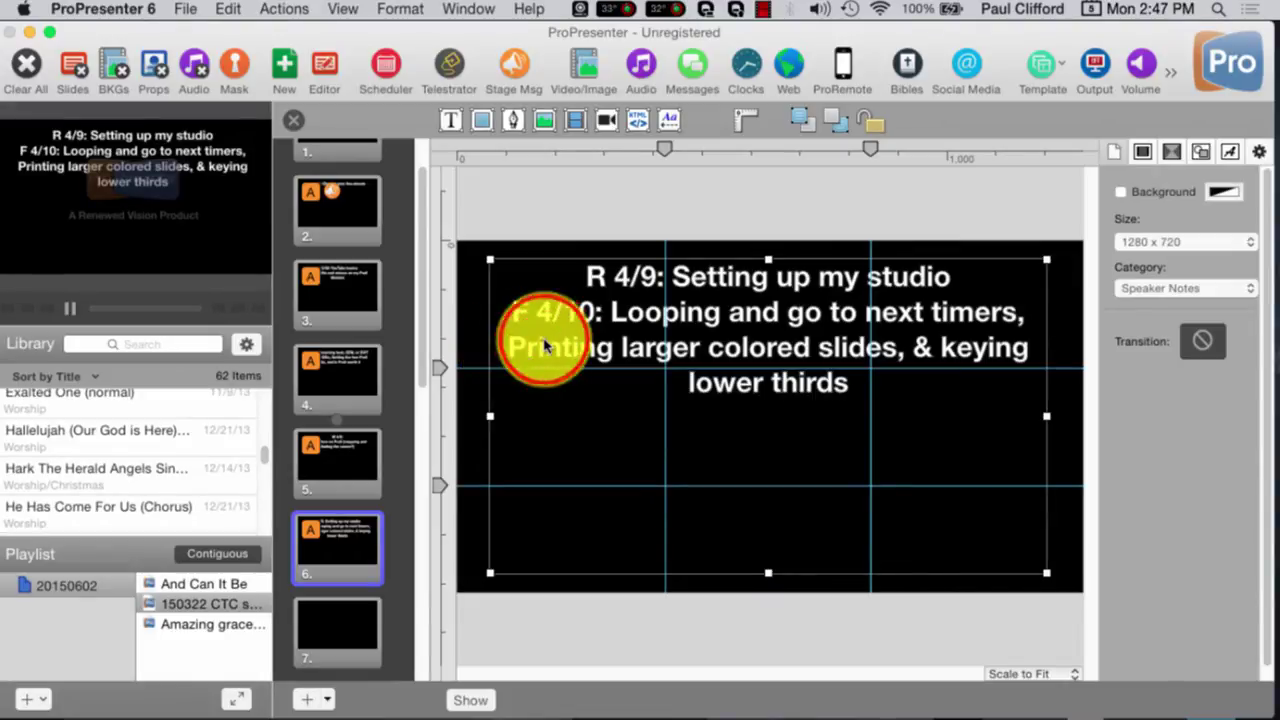
pyautogui.click(505, 364)
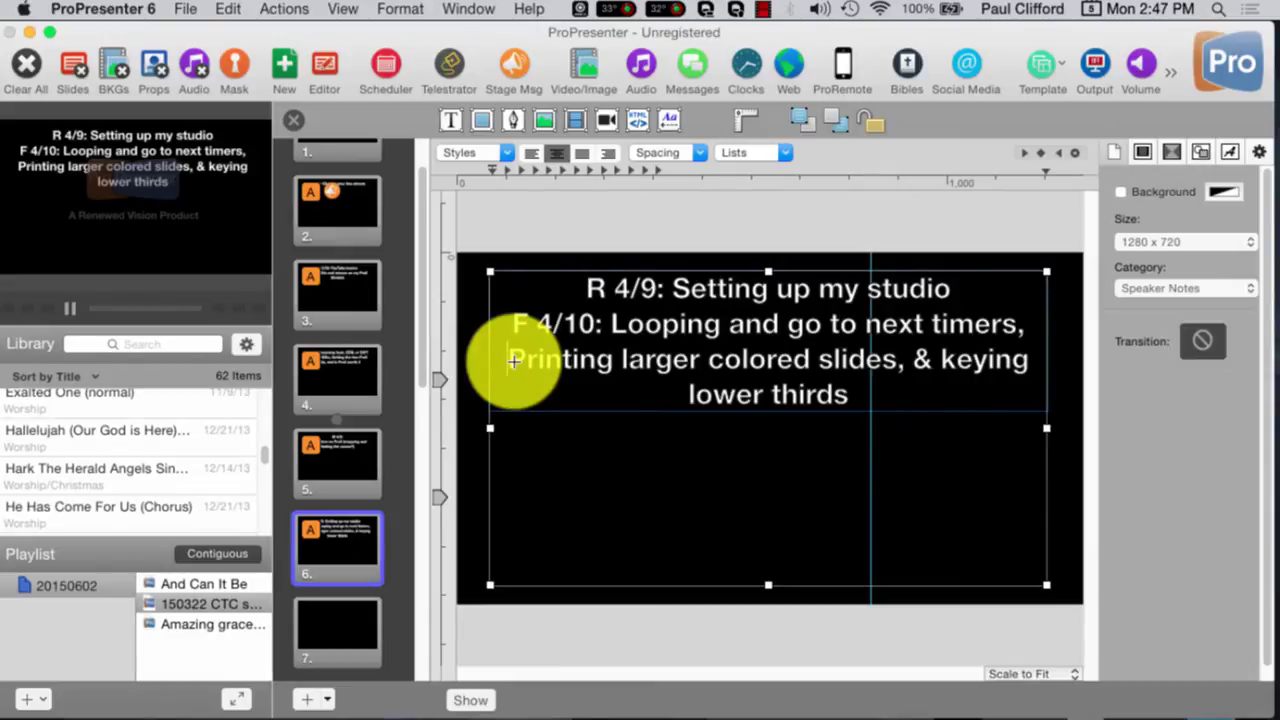
pyautogui.press('super+Return')
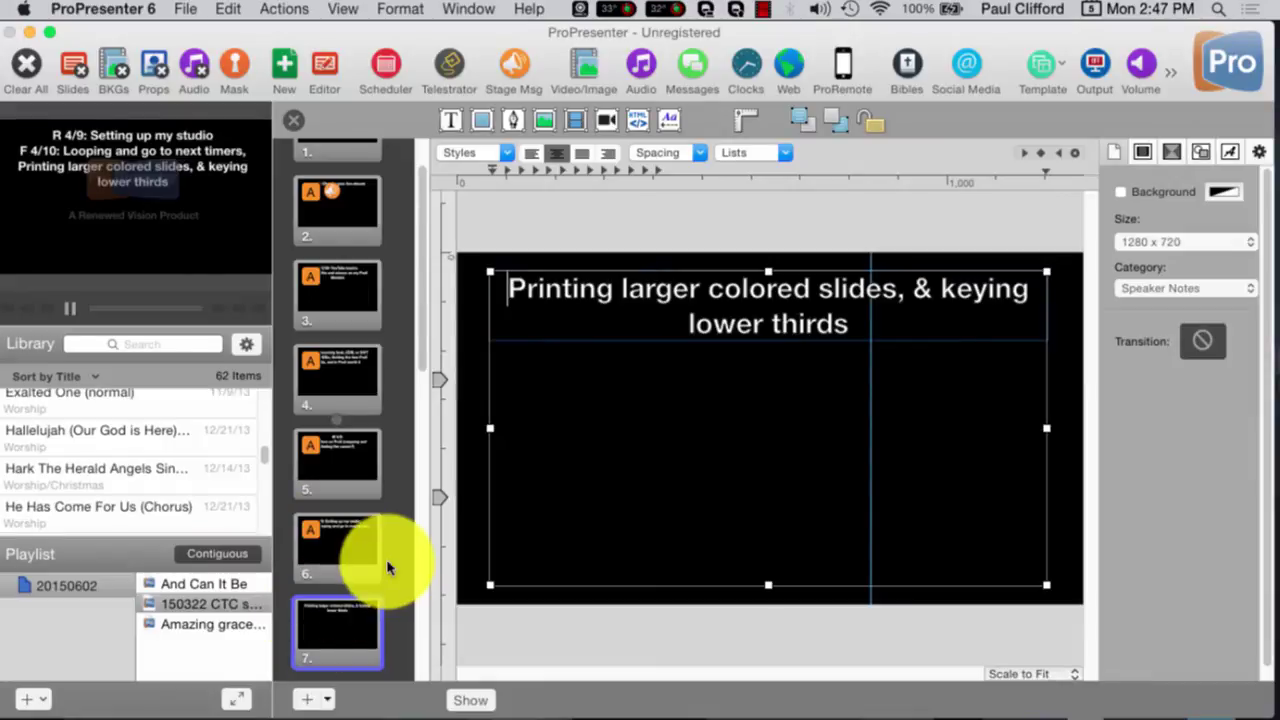
pyautogui.scroll(-5, 380, 555)
pyautogui.scroll(3, 370, 557)
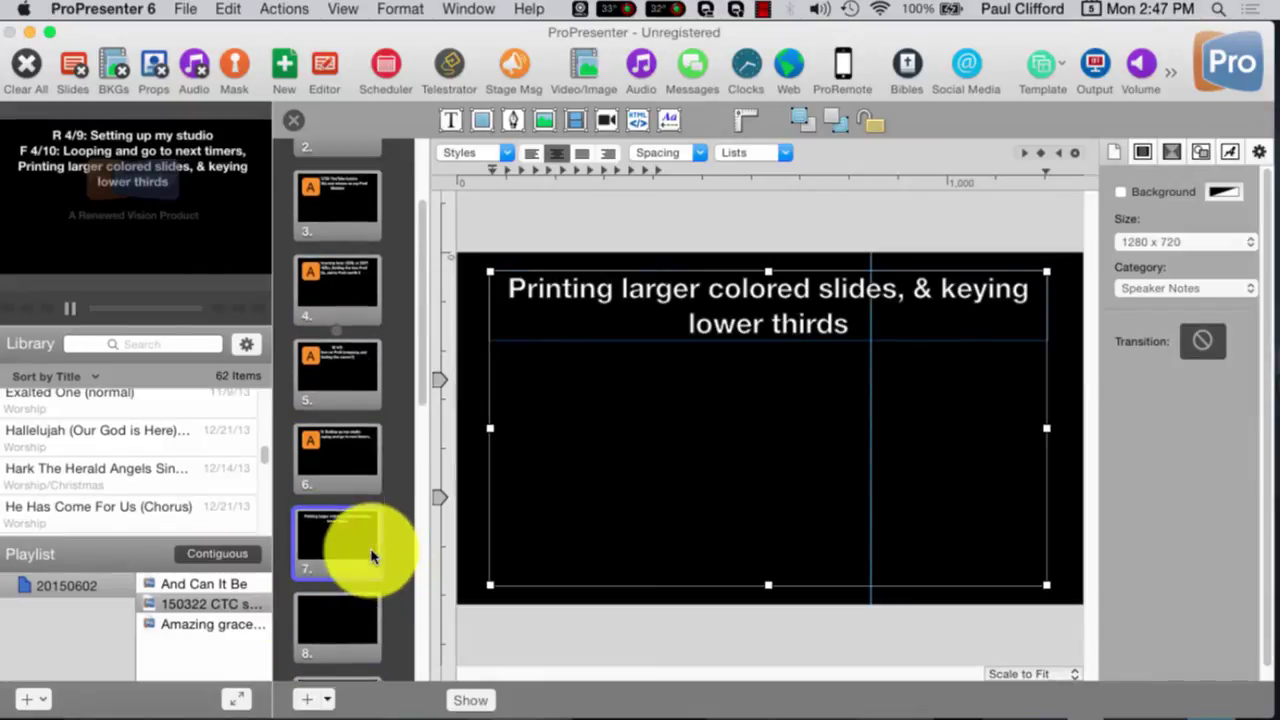
# Split slide 6's text before 'F 4/10: Looping and go to next timers' onto a new slide
pyautogui.click(350, 463)
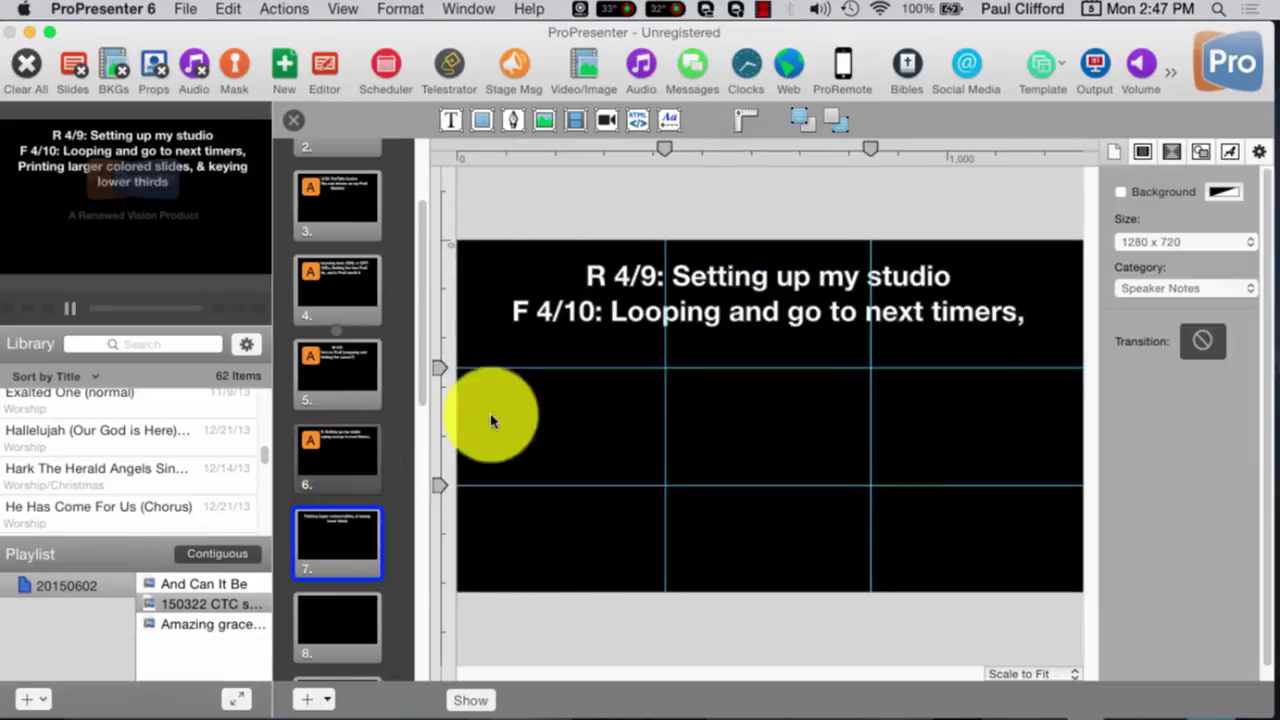
pyautogui.click(512, 310)
pyautogui.click(512, 314)
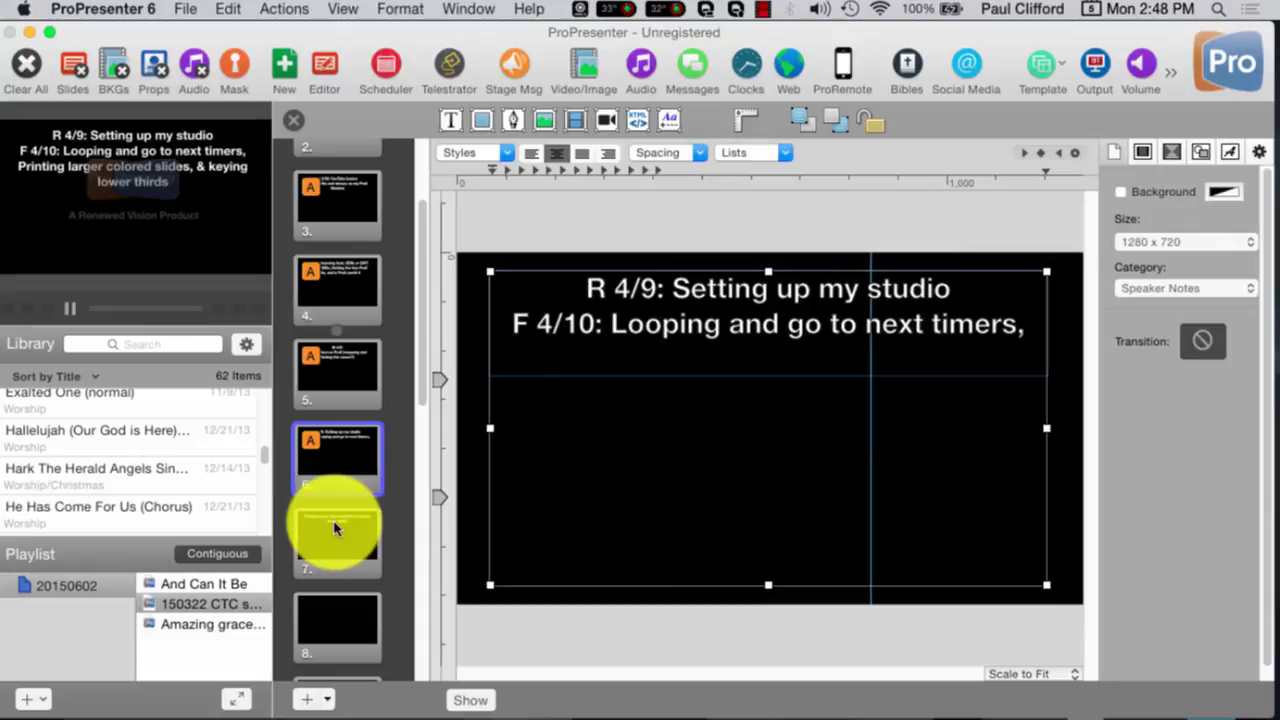
pyautogui.press('super+Return')
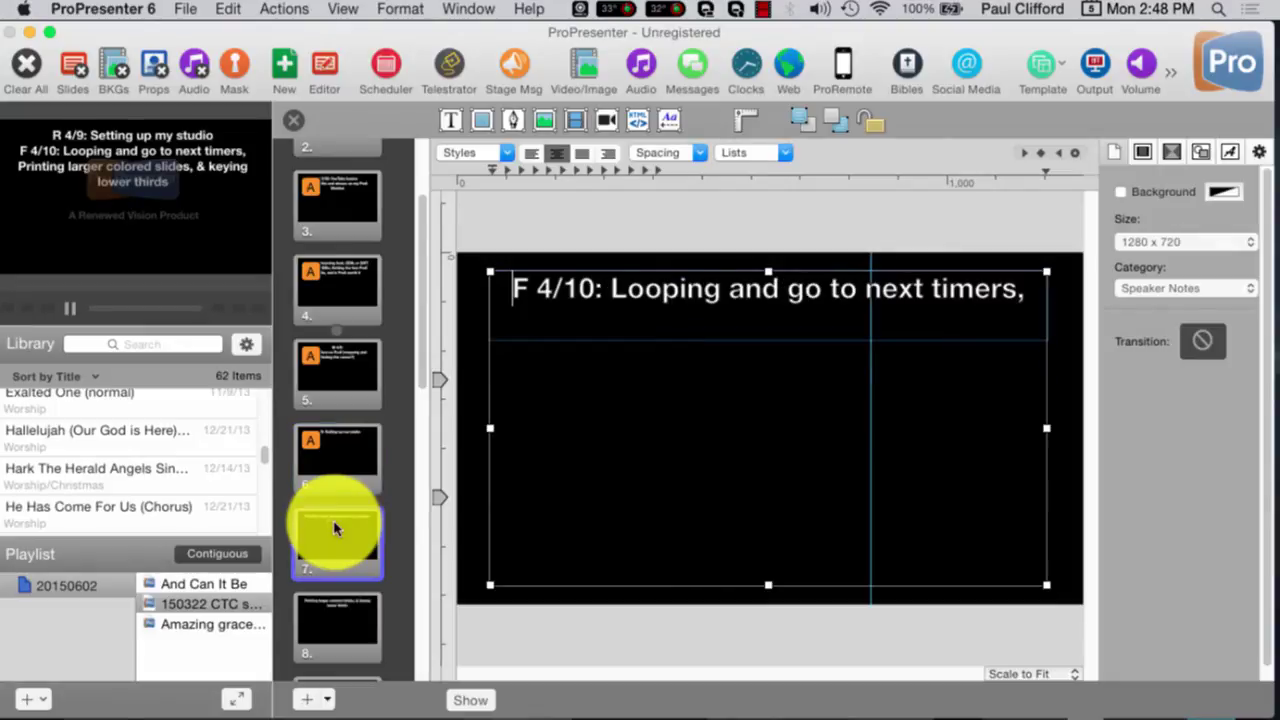
# Review the resulting text on slides 8, 7 and 6
pyautogui.click(334, 560)
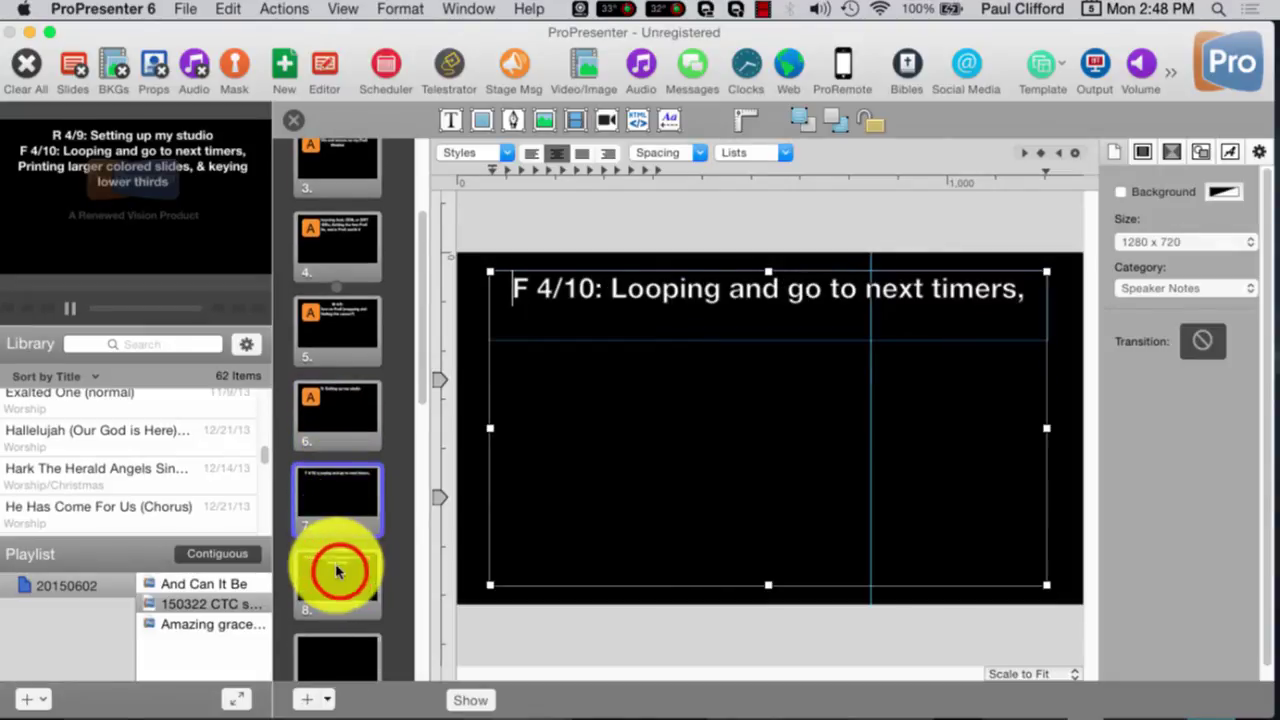
pyautogui.click(338, 500)
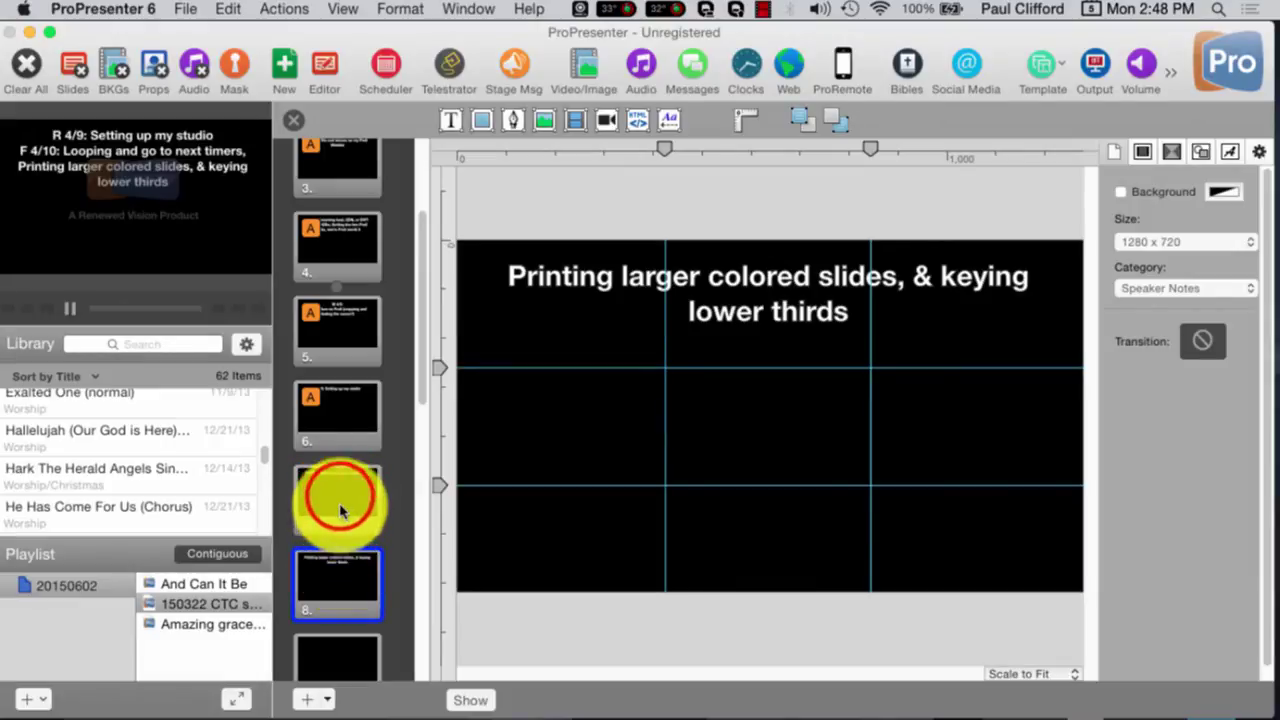
pyautogui.click(336, 566)
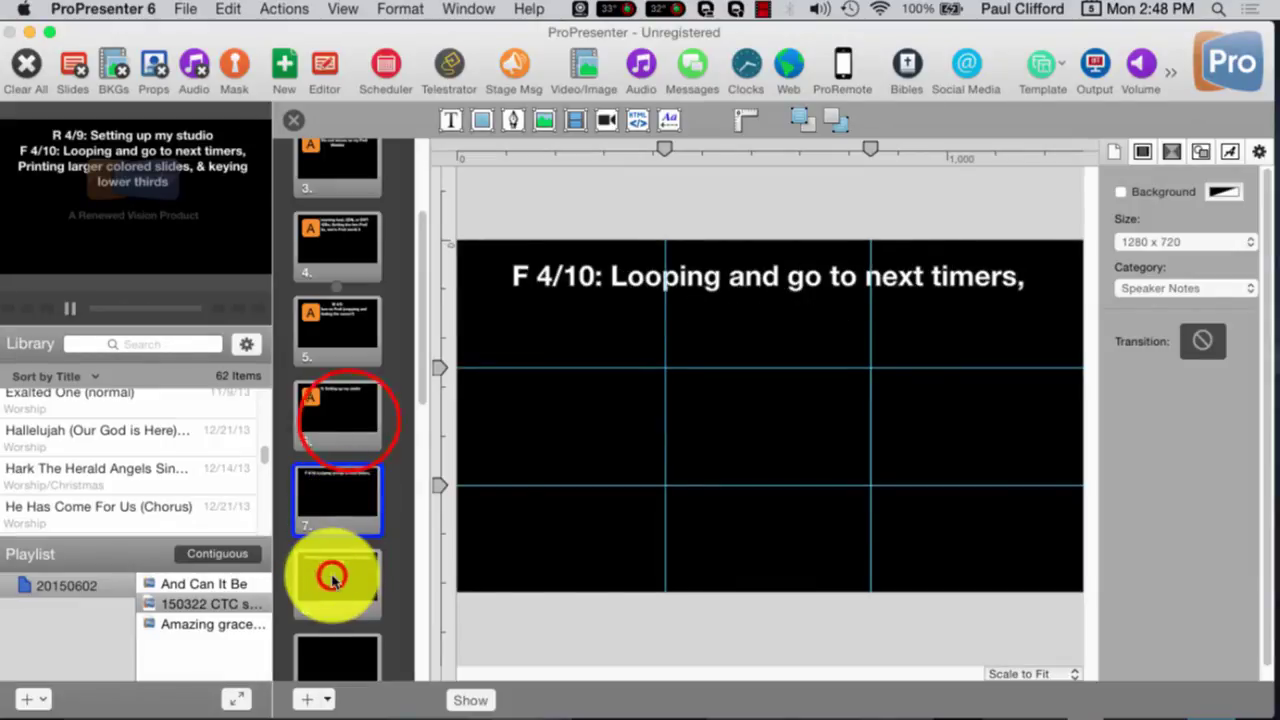
pyautogui.click(348, 425)
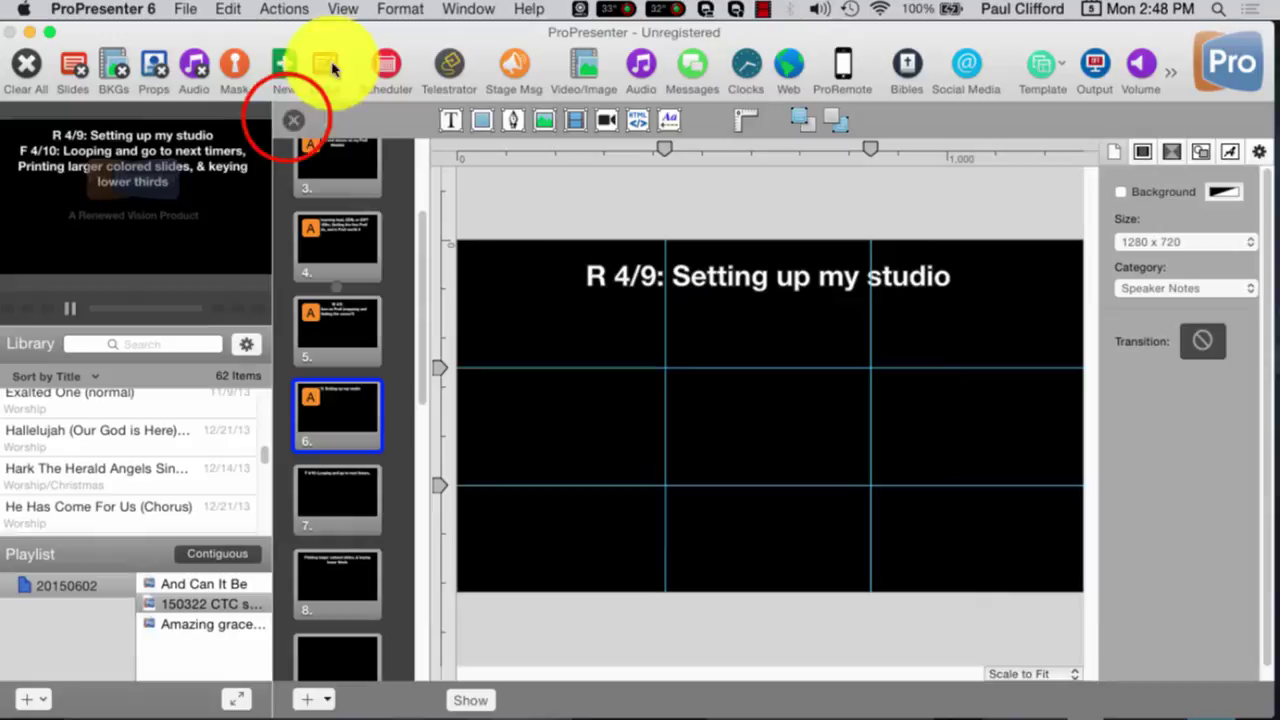
# Close the slide editor and toggle the output window off and on with Cmd+1
pyautogui.click(288, 121)
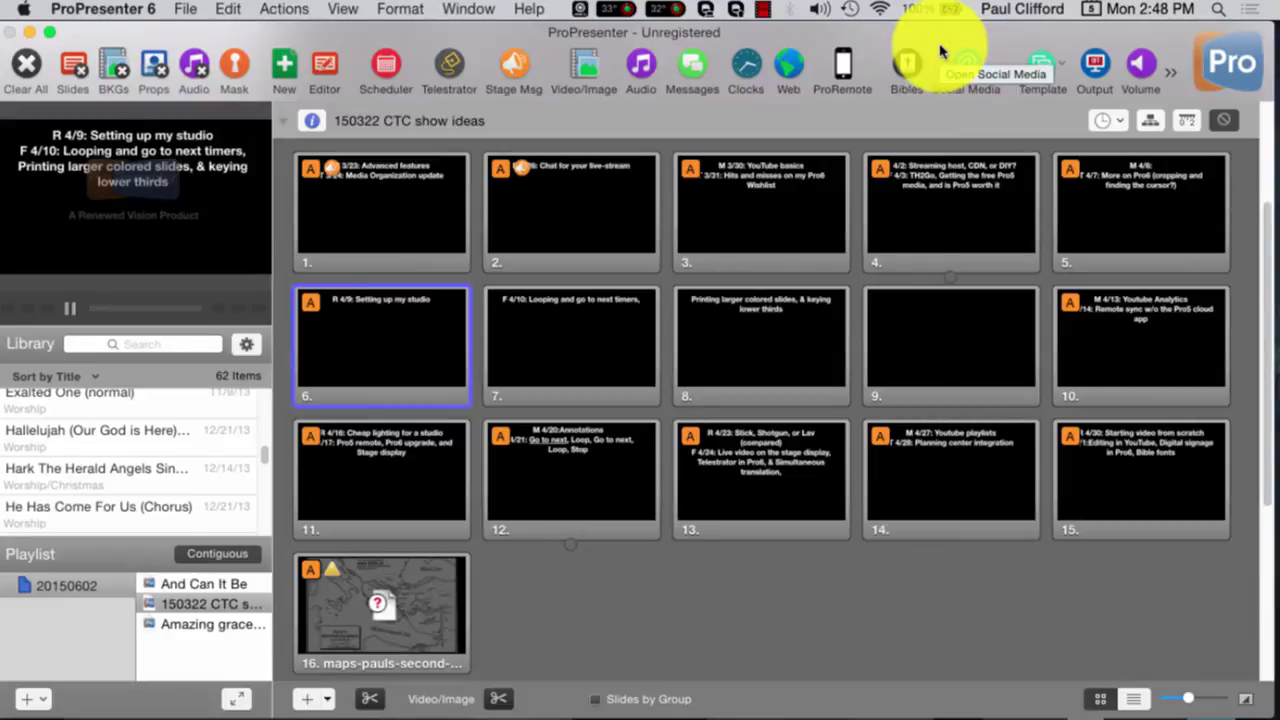
pyautogui.press('super+1')
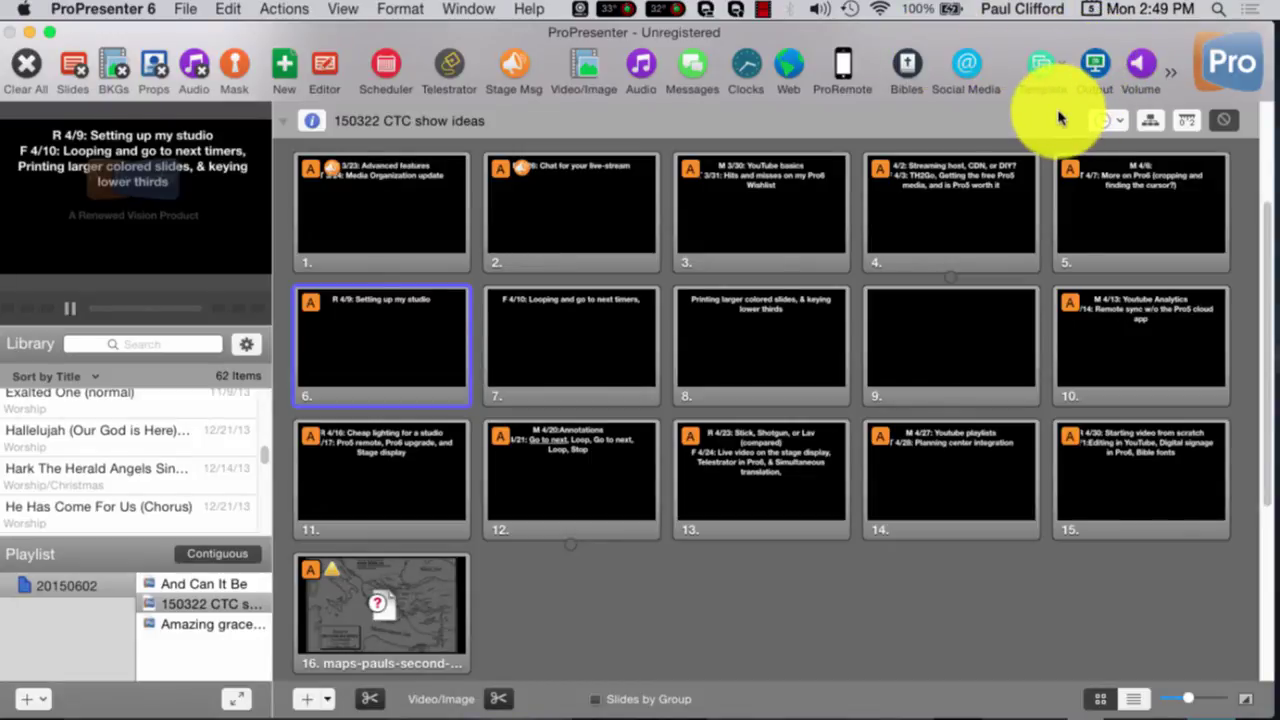
pyautogui.press('super+1')
pyautogui.press('super+1')
pyautogui.press('super+1')
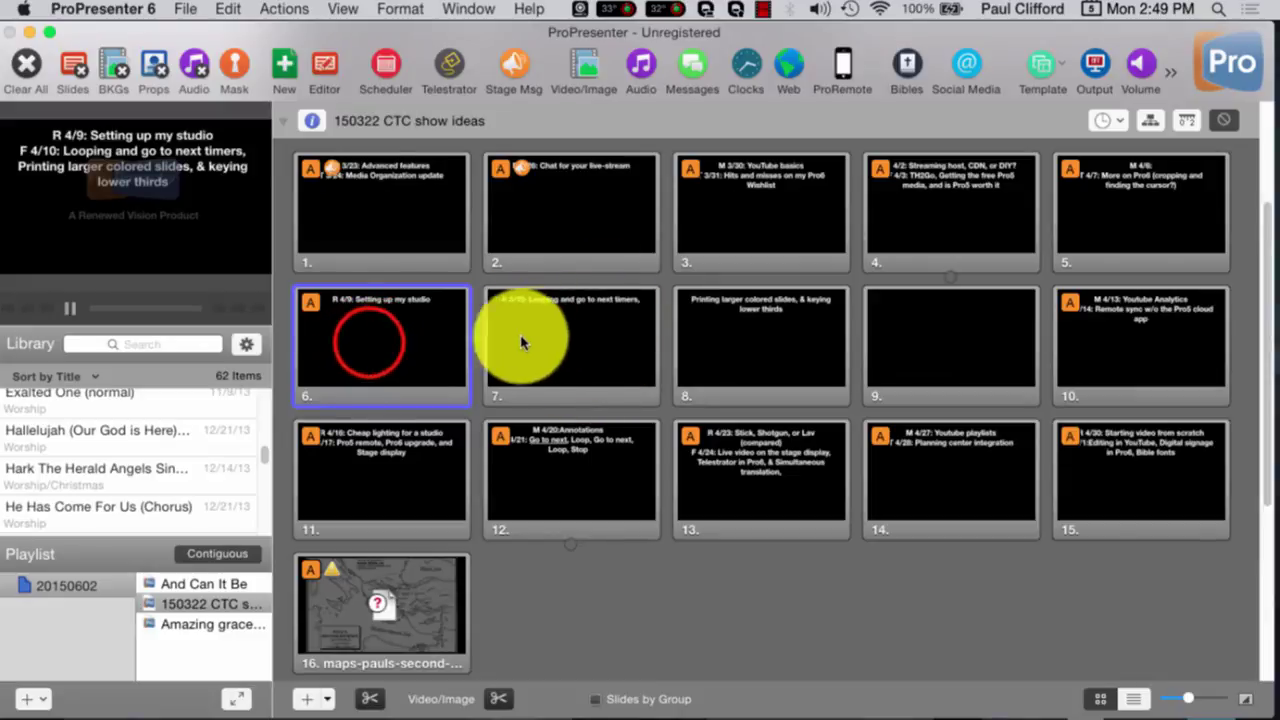
pyautogui.click(365, 345)
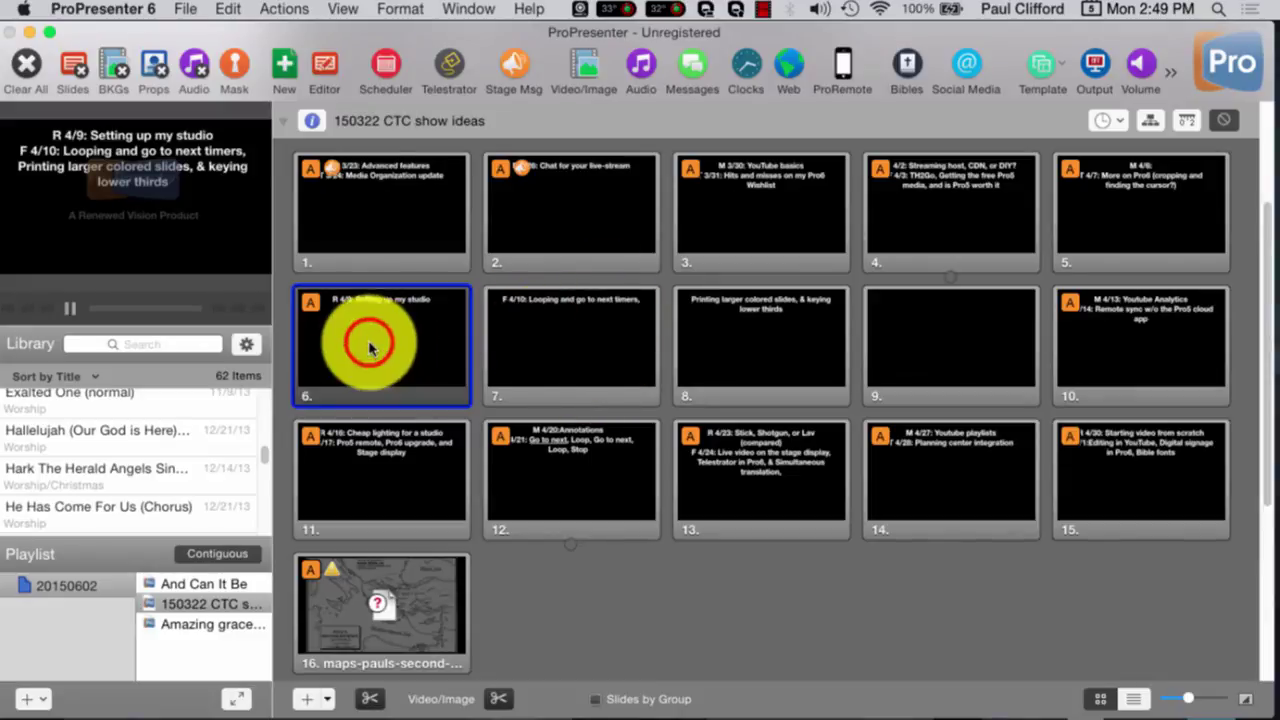
pyautogui.click(537, 348)
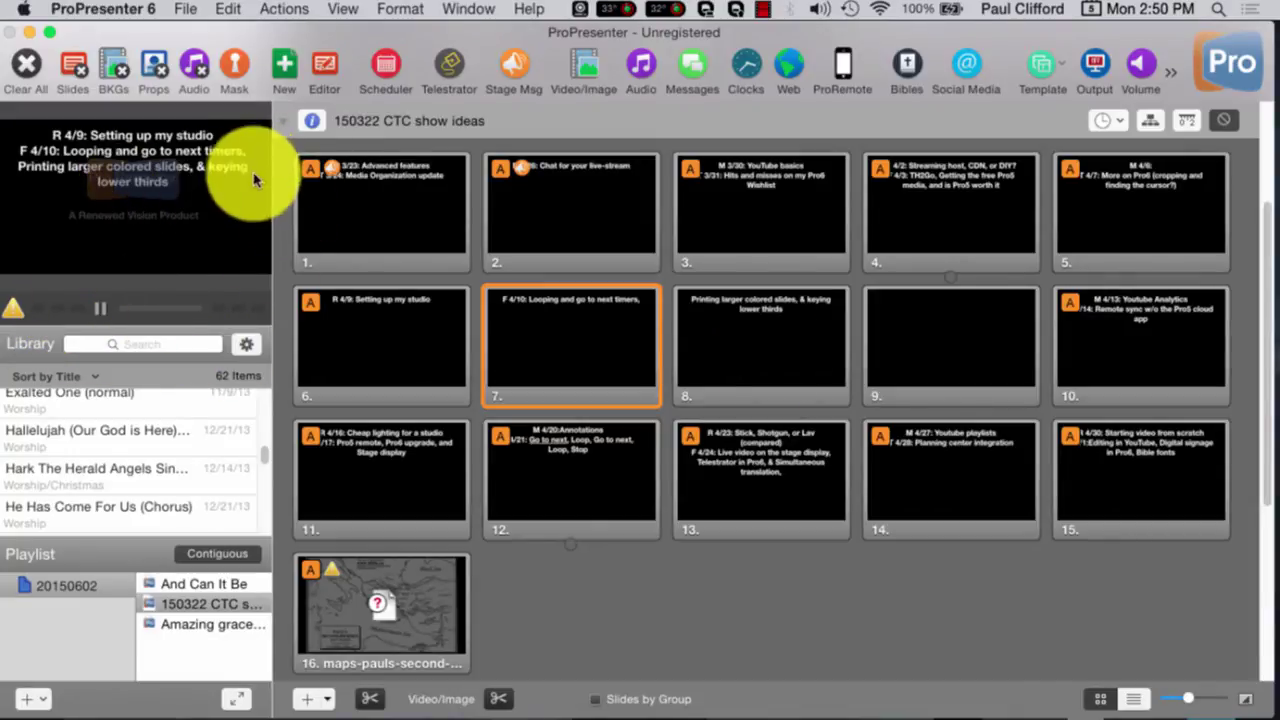
pyautogui.click(769, 355)
pyautogui.click(1175, 325)
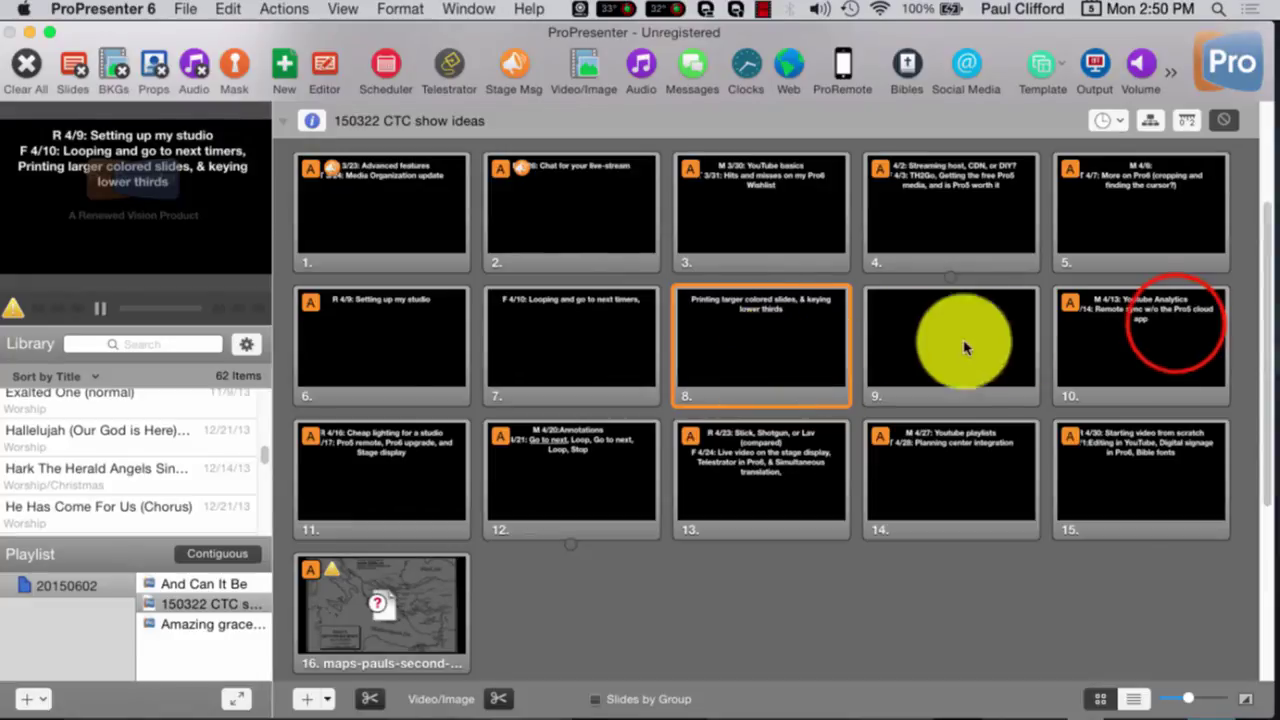
pyautogui.click(1090, 485)
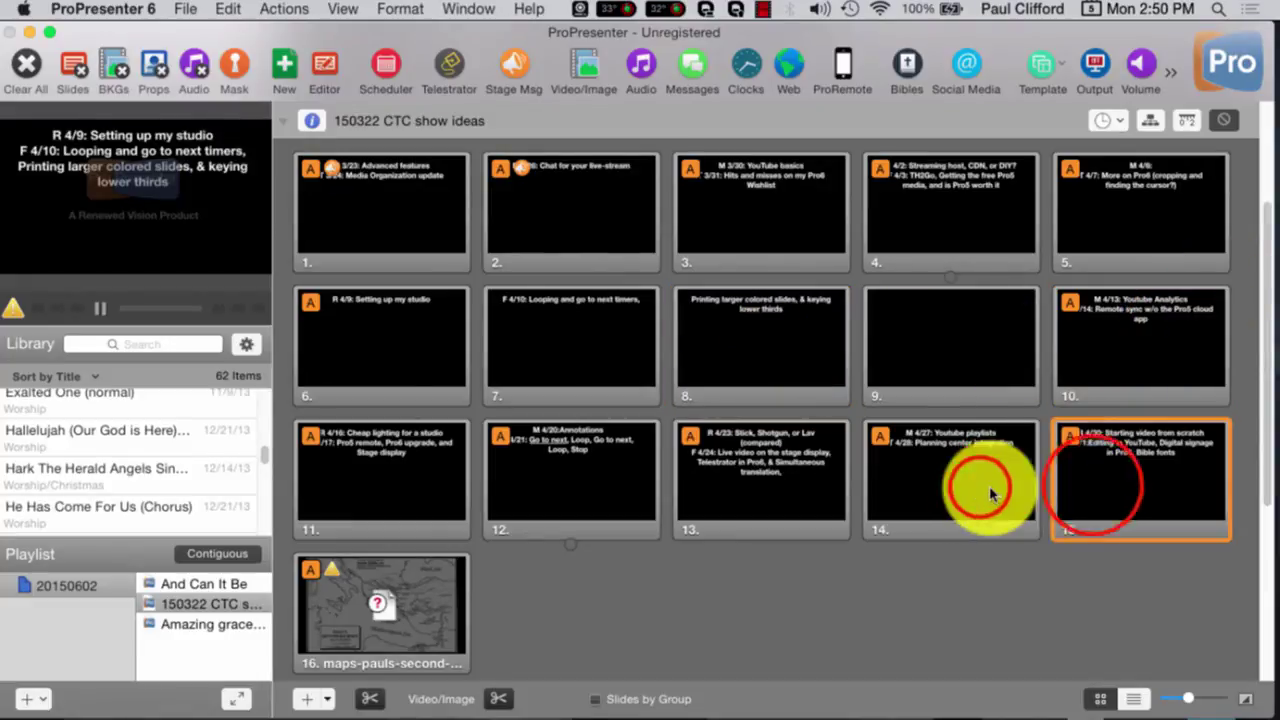
pyautogui.click(532, 460)
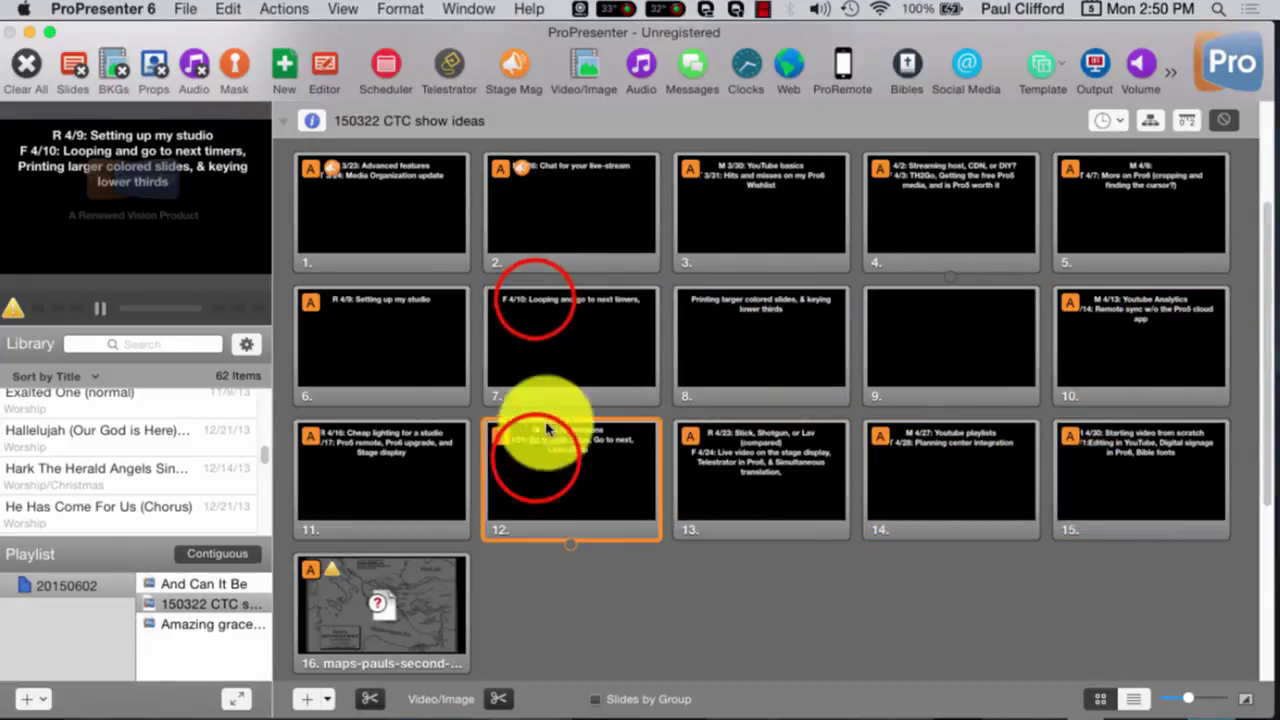
pyautogui.click(522, 302)
pyautogui.click(424, 238)
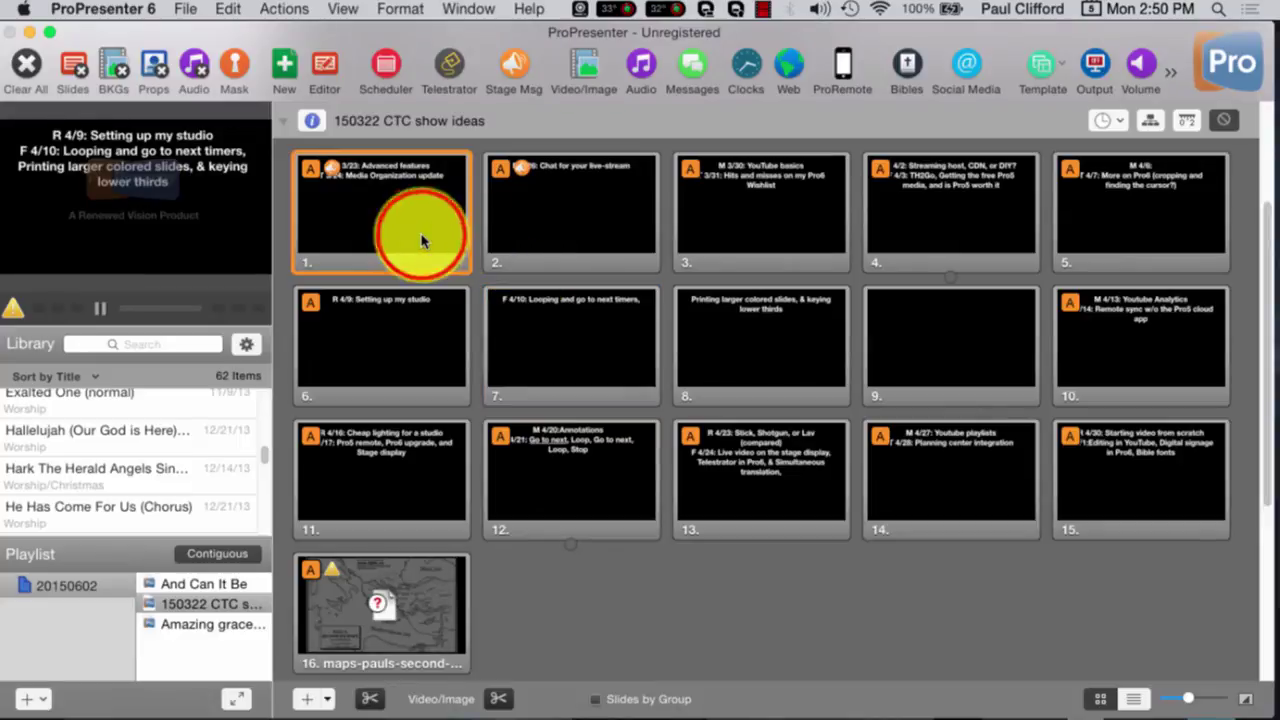
# Show the Stage Display preview and trigger slides 2, 6, 7, 8, 7, ending with slide 6 live
pyautogui.click(115, 205)
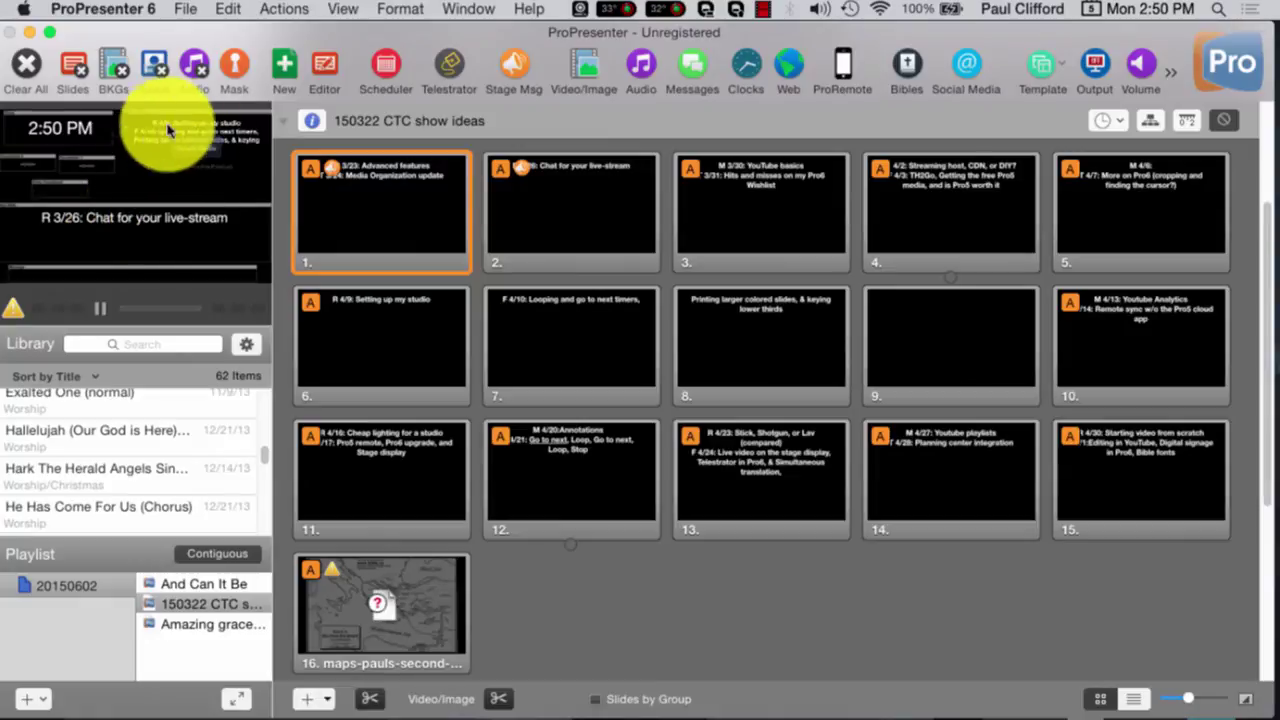
pyautogui.click(570, 218)
pyautogui.click(414, 306)
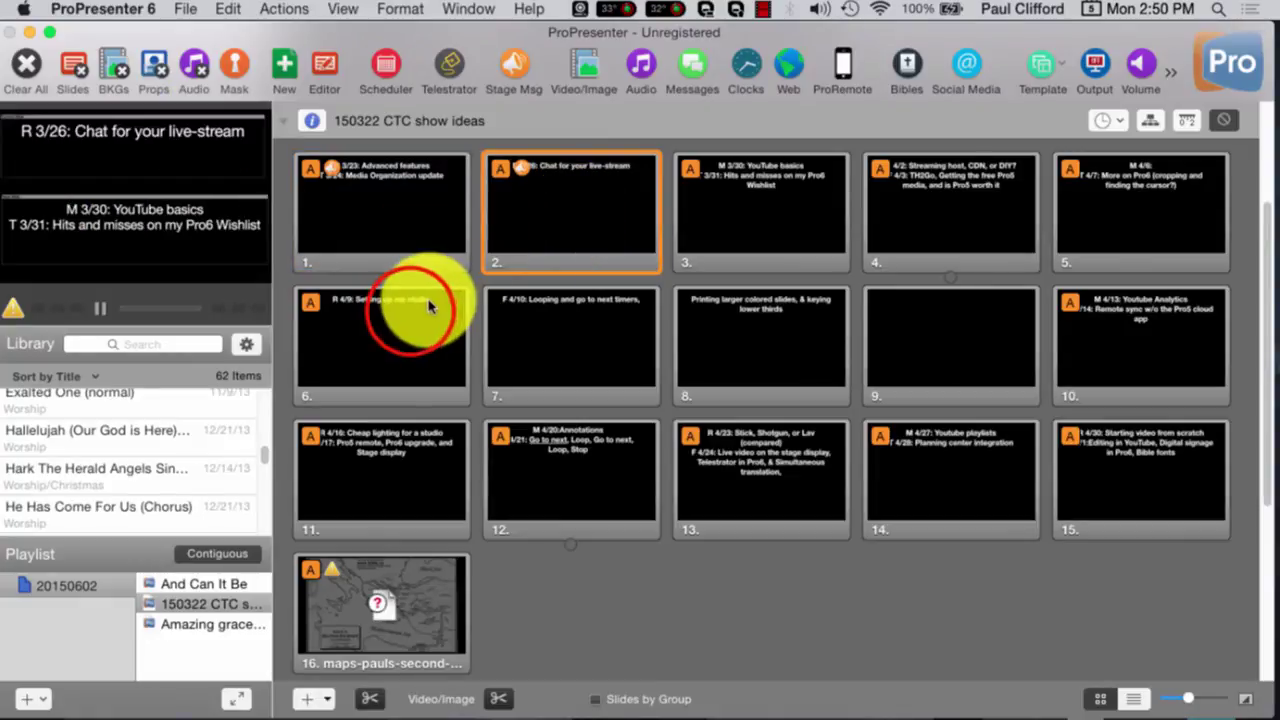
pyautogui.click(549, 324)
pyautogui.click(718, 330)
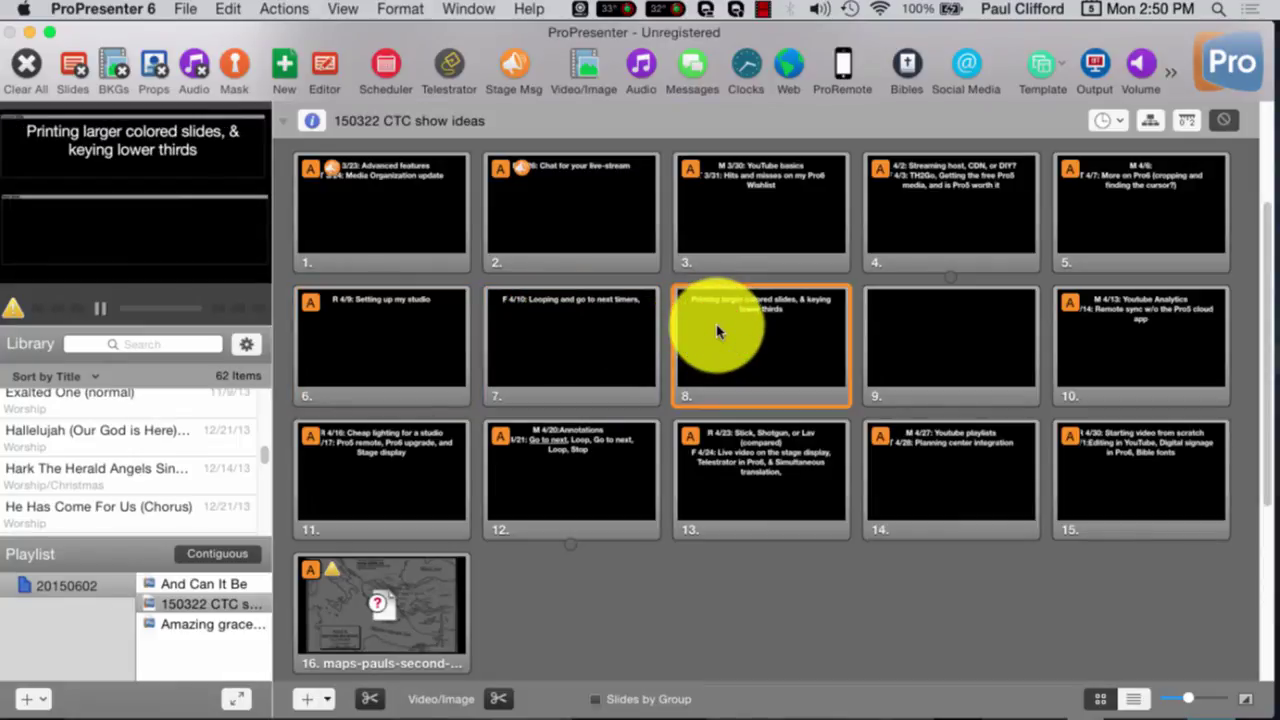
pyautogui.click(571, 320)
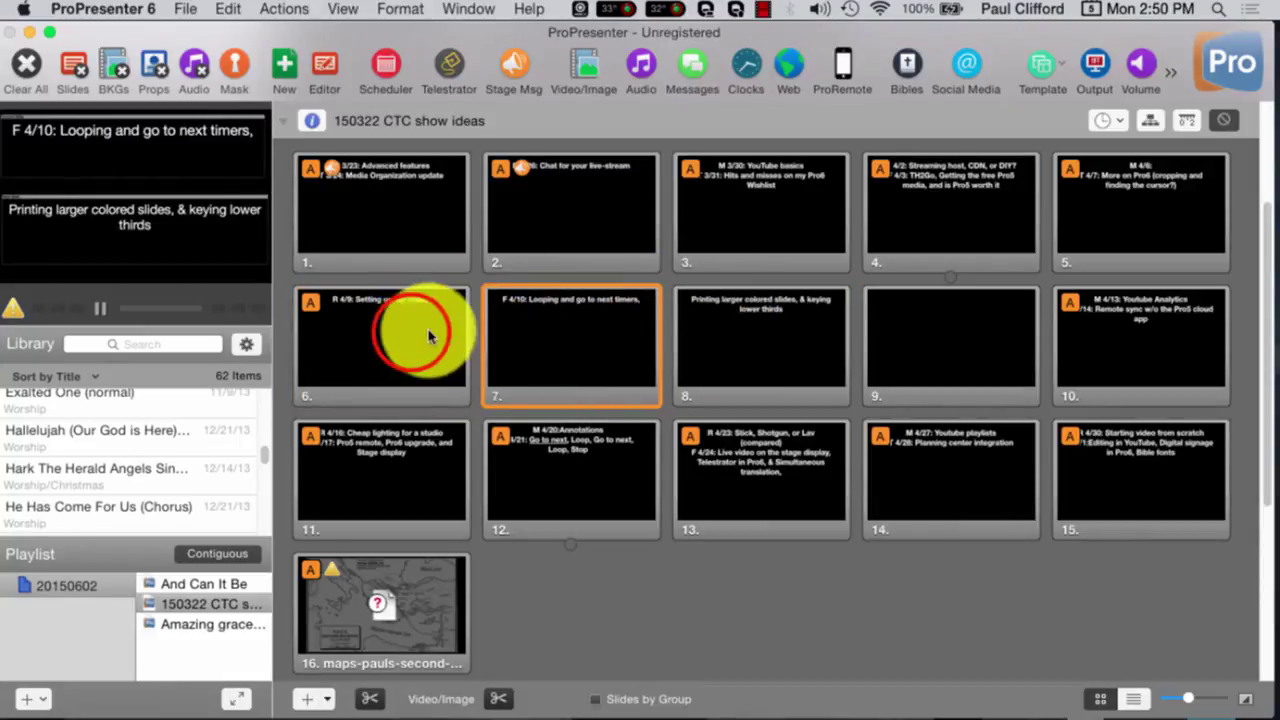
pyautogui.click(428, 336)
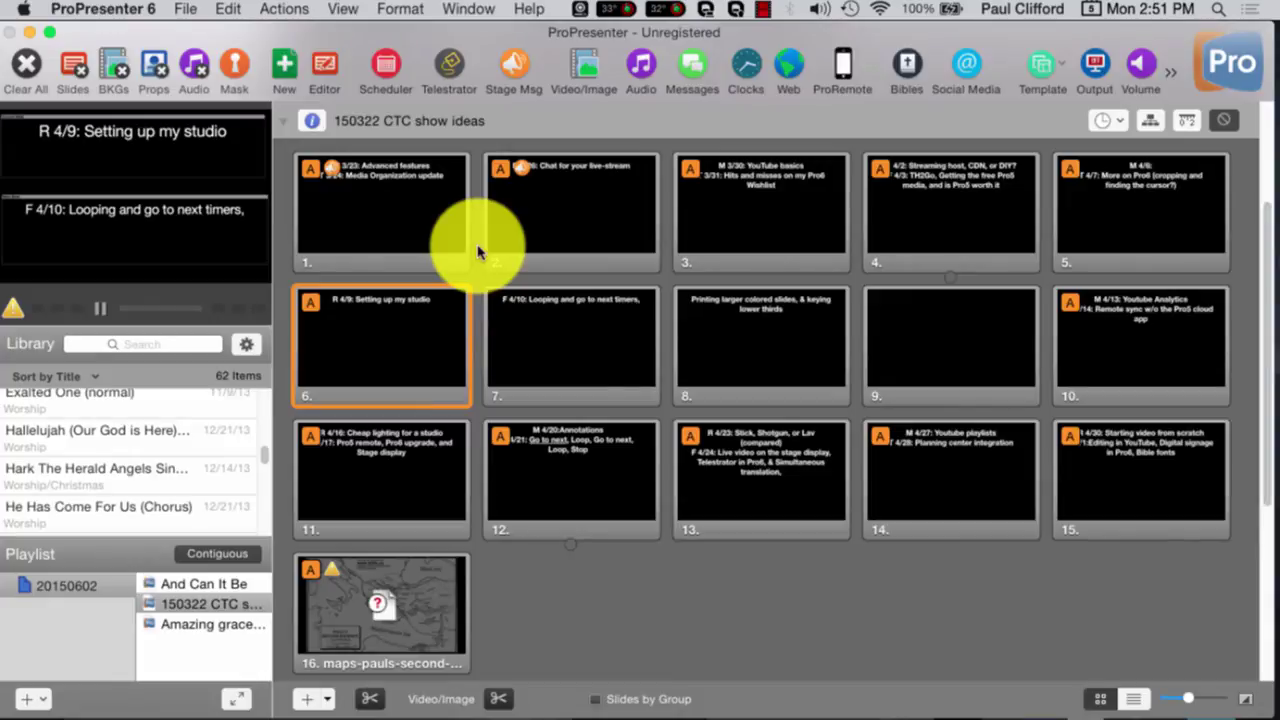
pyautogui.press('super+2')
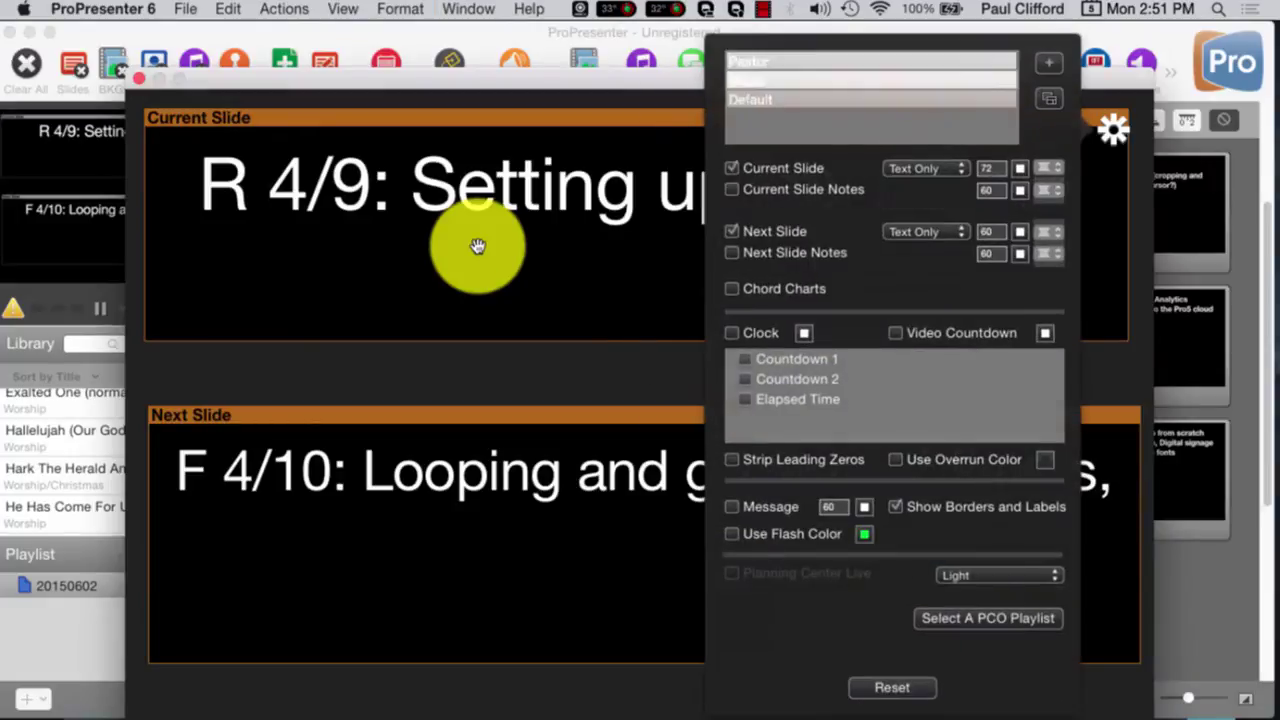
pyautogui.click(493, 78)
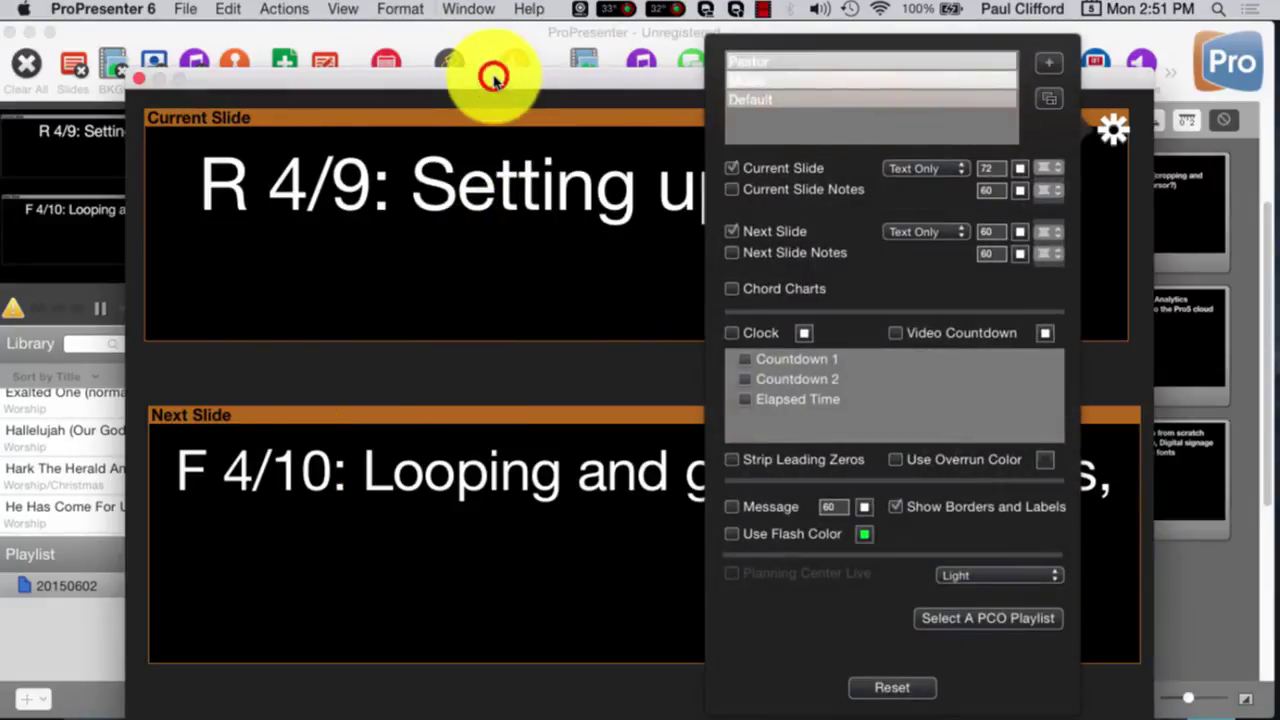
pyautogui.moveTo(493, 78); pyautogui.dragTo(480, 17)
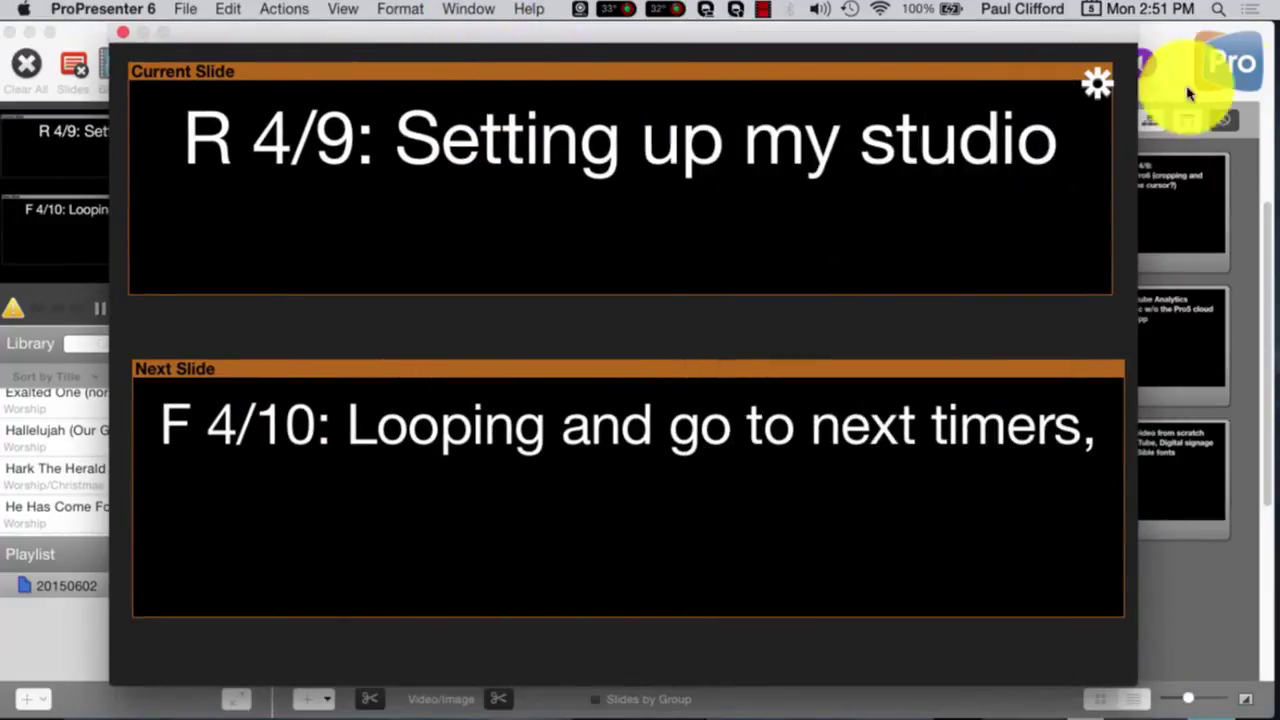
pyautogui.click(1096, 80)
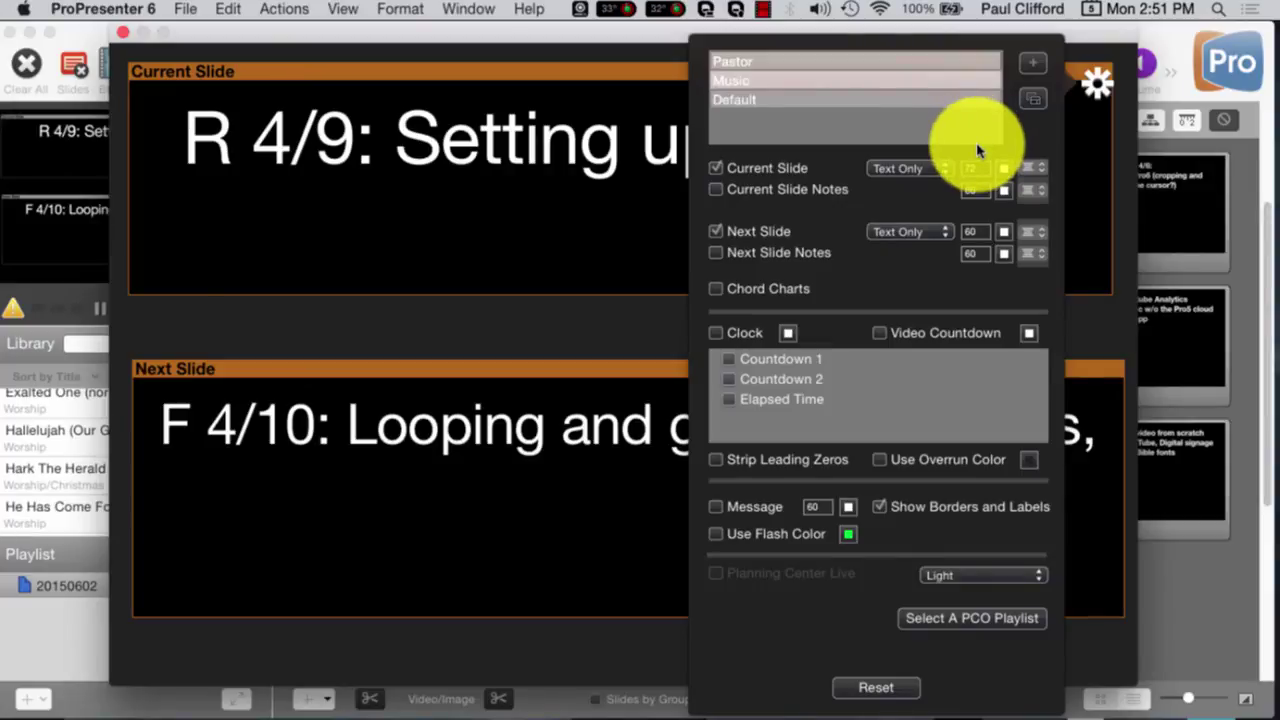
pyautogui.press('super+w')
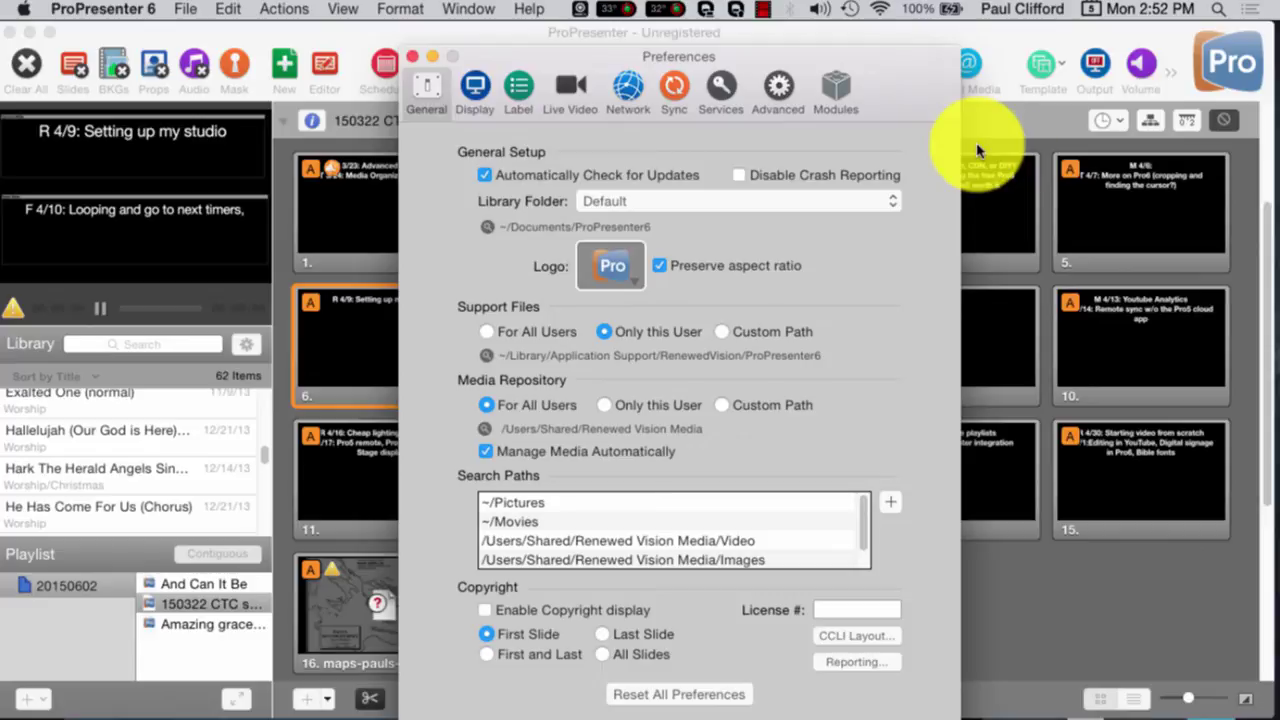
# Tick Preserve aspect ratio for the Logo in General preferences and close Preferences
pyautogui.click(660, 266)
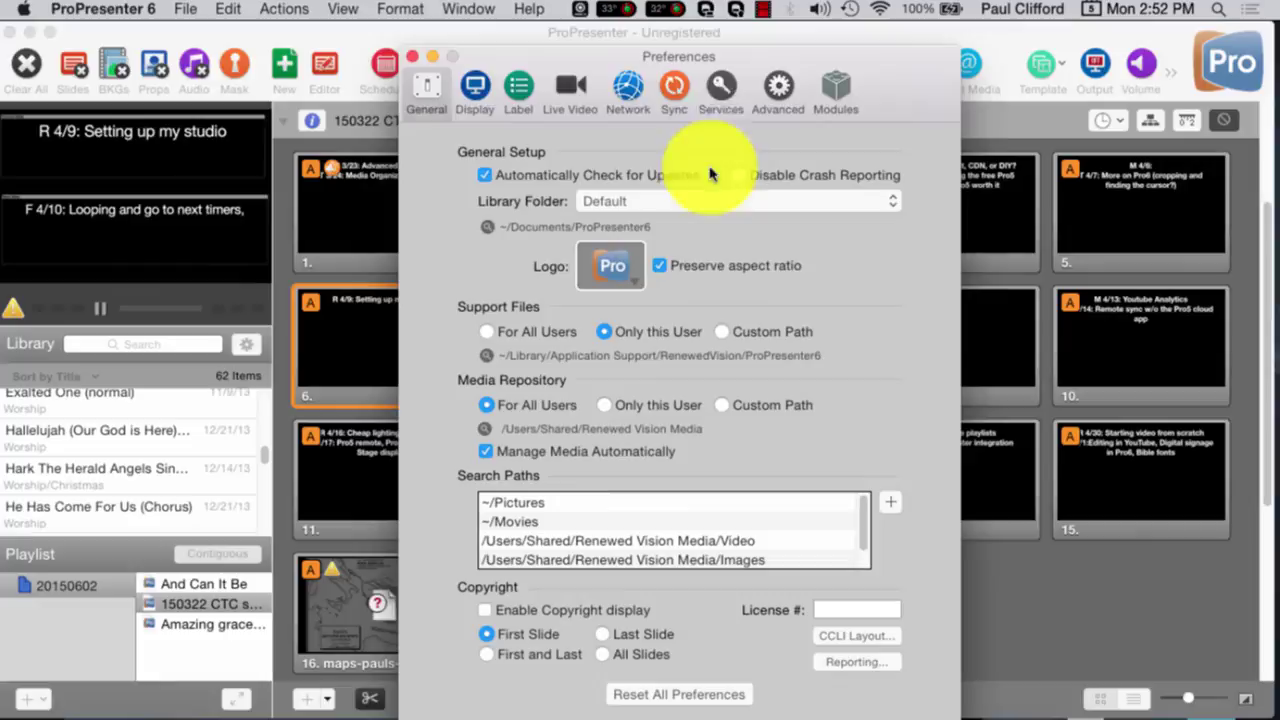
pyautogui.click(408, 61)
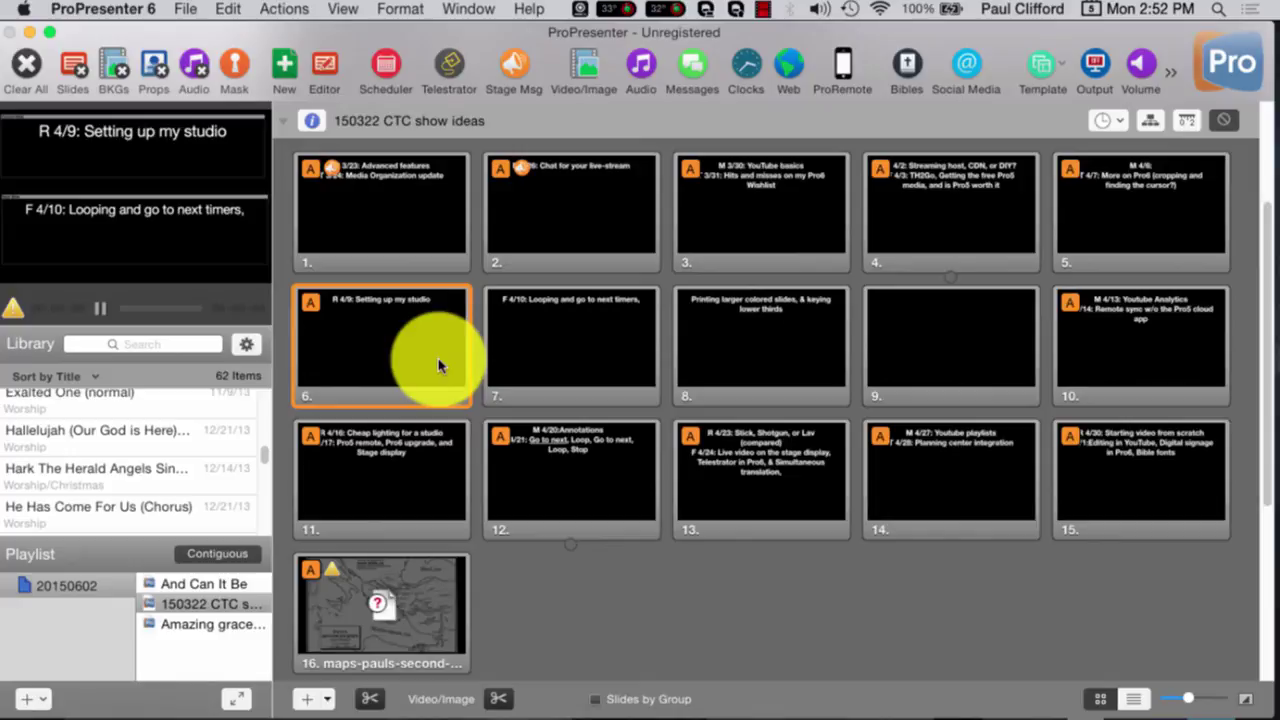
pyautogui.press('super+shift+m')
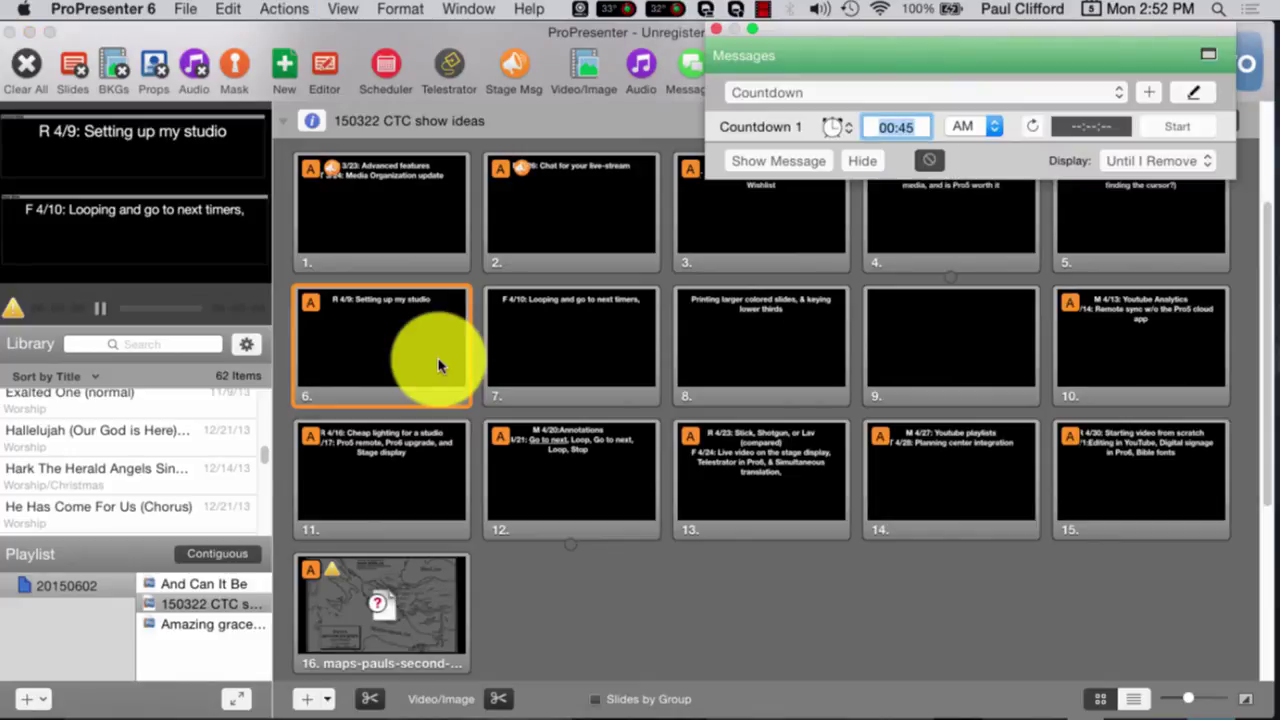
pyautogui.press('Return')
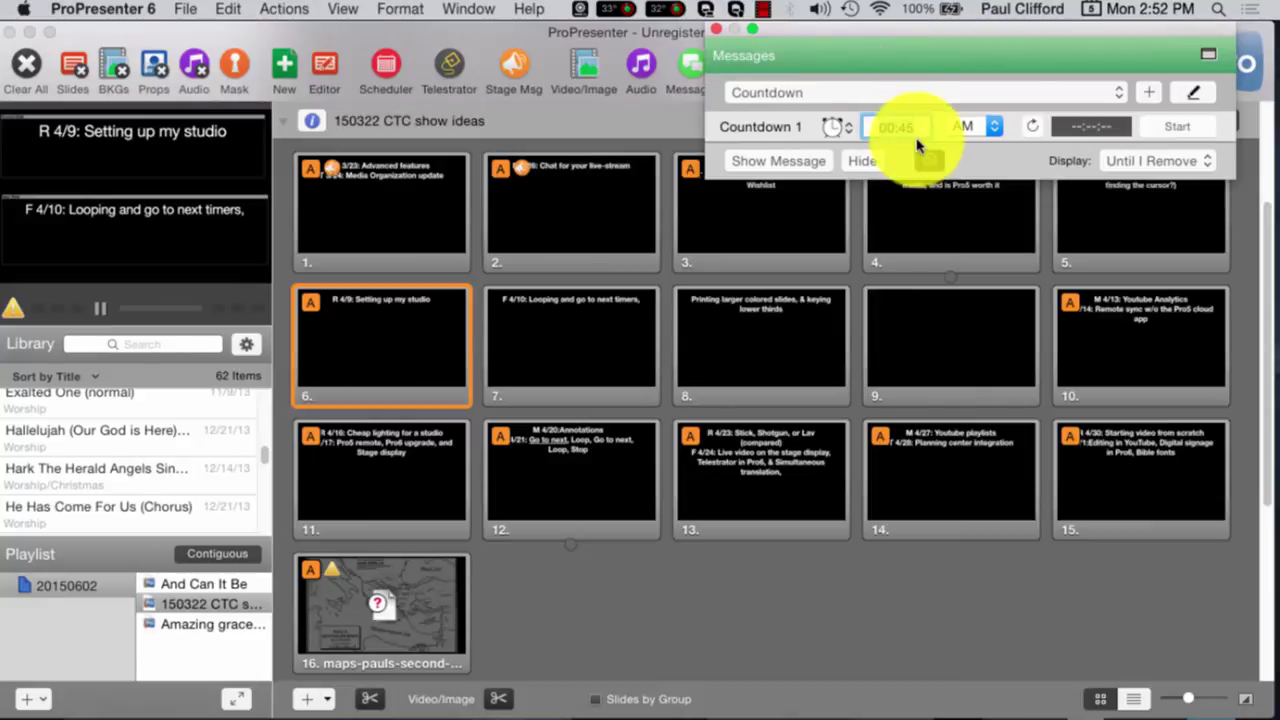
pyautogui.press('super+shift+m')
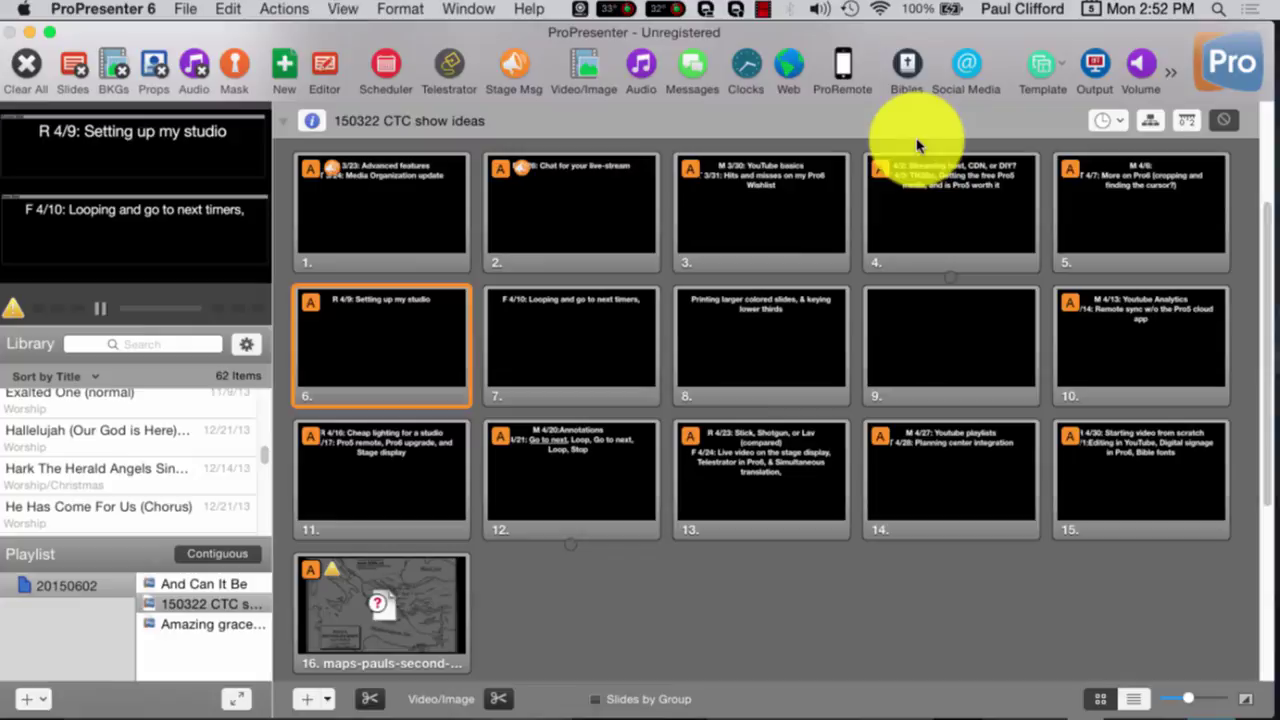
pyautogui.press('super+e')
pyautogui.press('super+e')
pyautogui.press('super+shift+s')
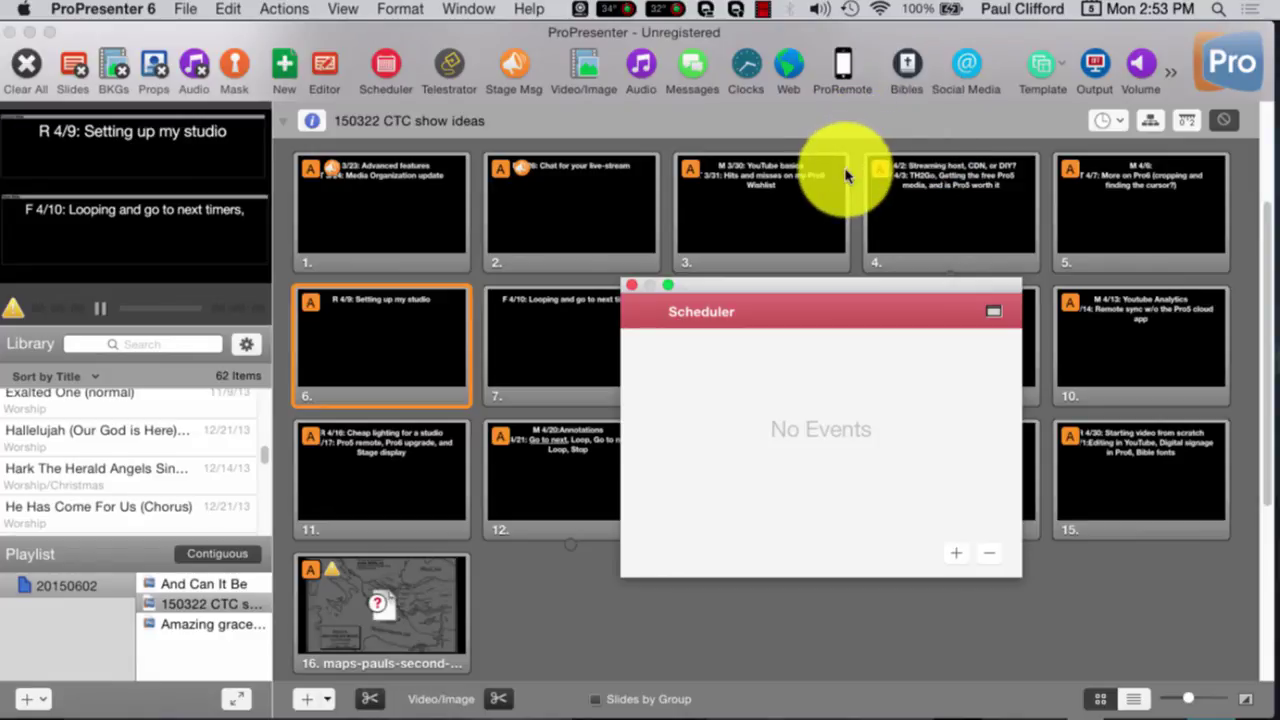
pyautogui.press('super+alt+s')
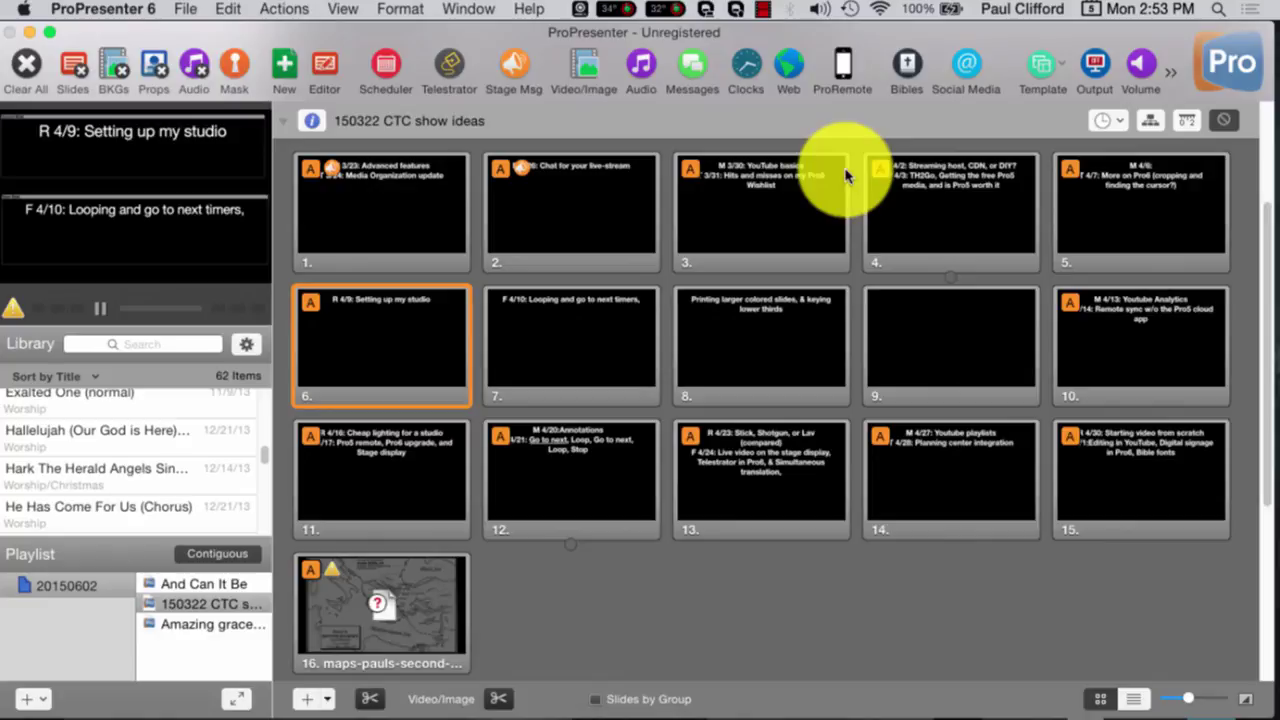
pyautogui.press('super+alt+v')
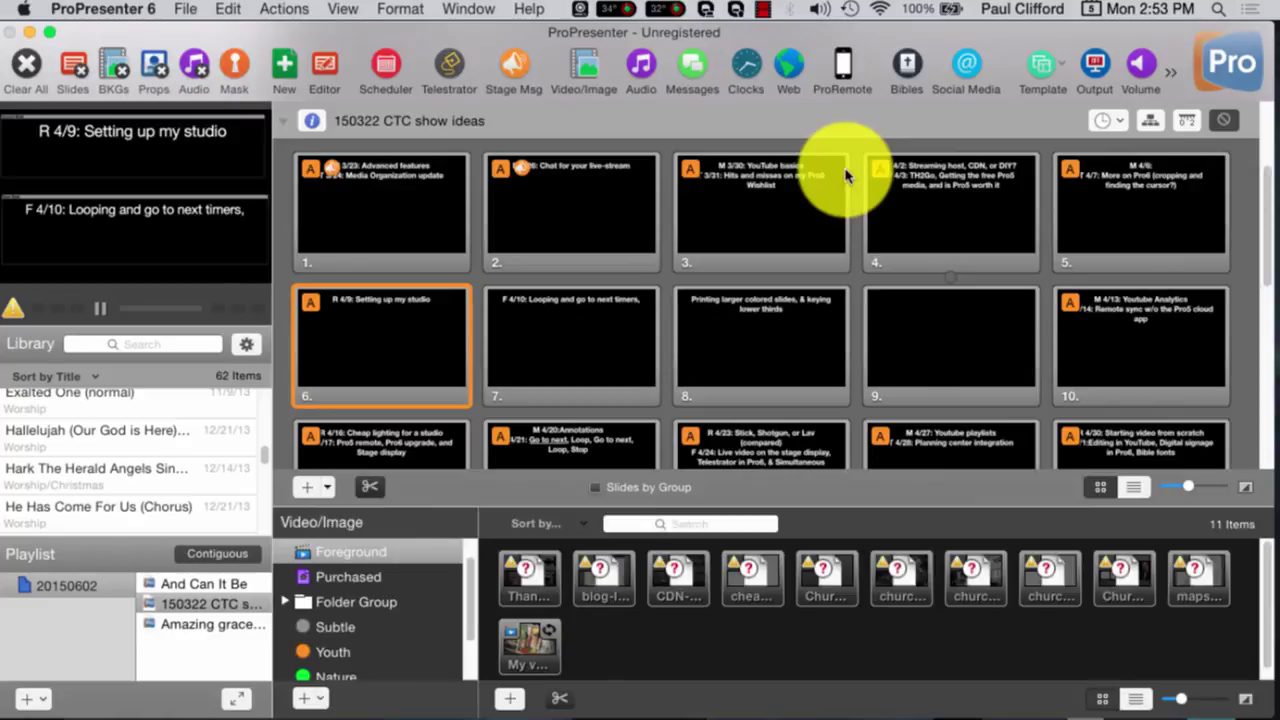
pyautogui.press('super+alt+v')
pyautogui.press('super+alt+v')
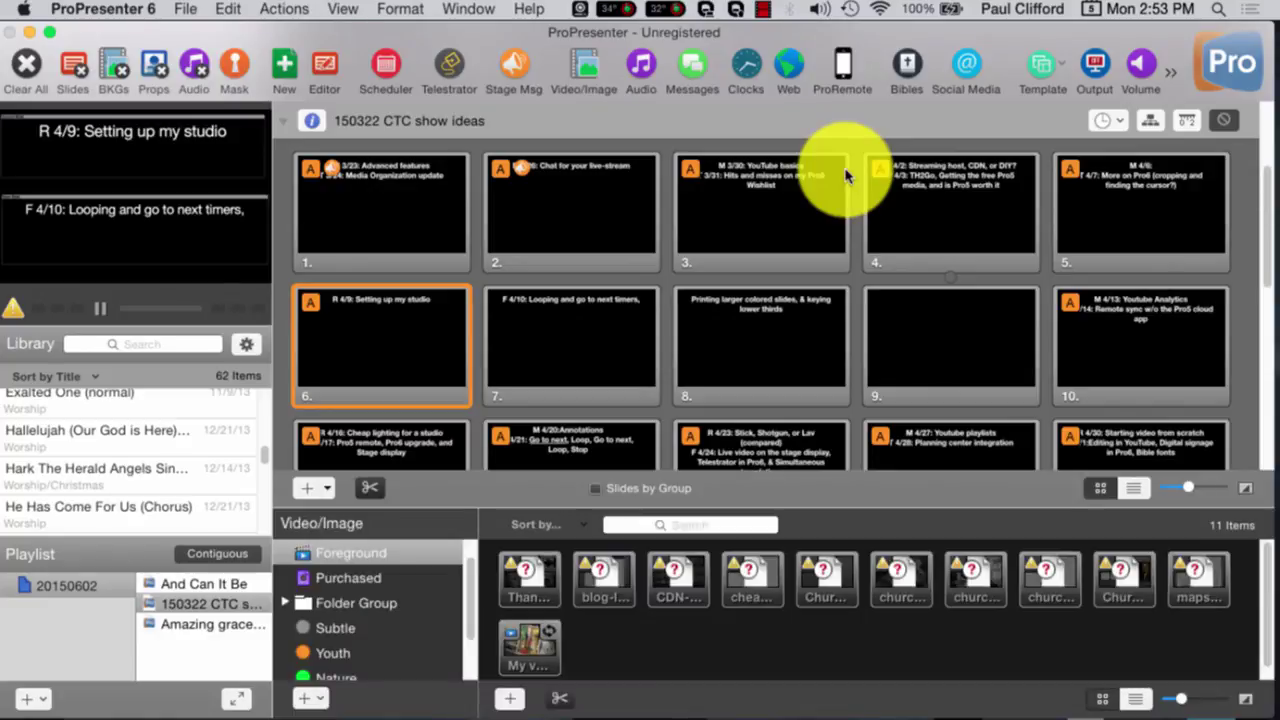
pyautogui.press('super+alt+v')
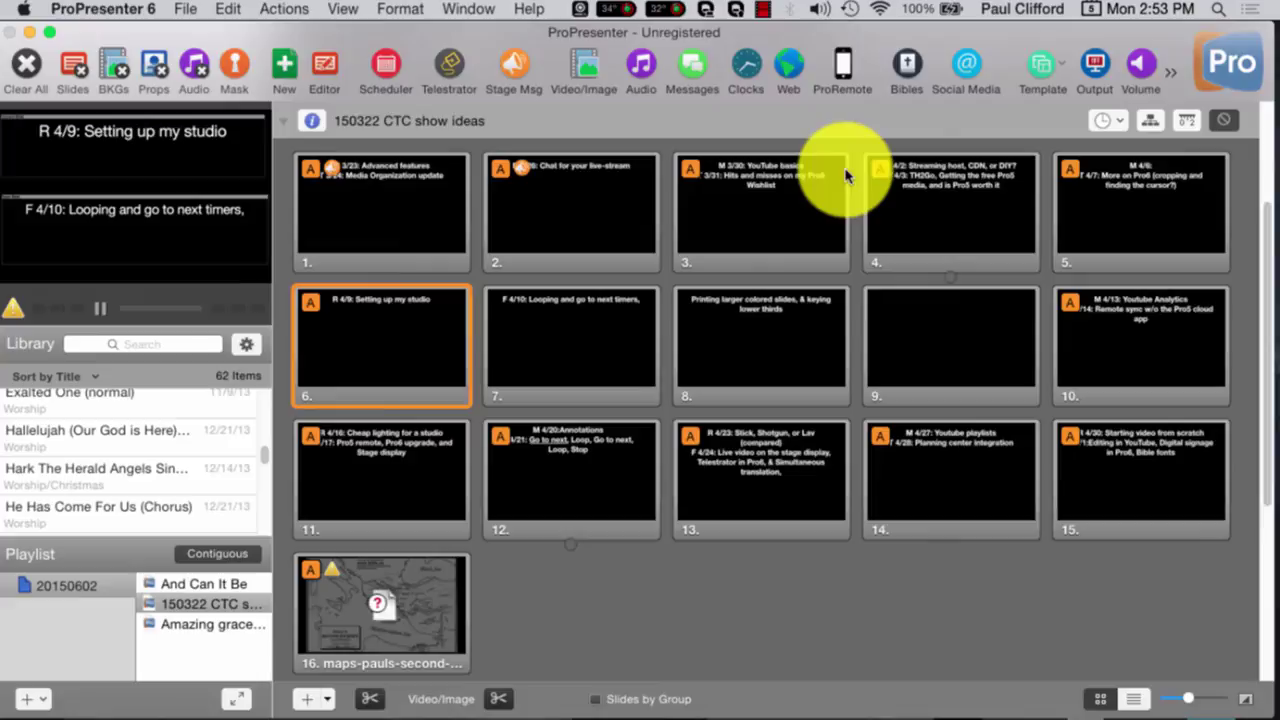
pyautogui.press('super+alt+b')
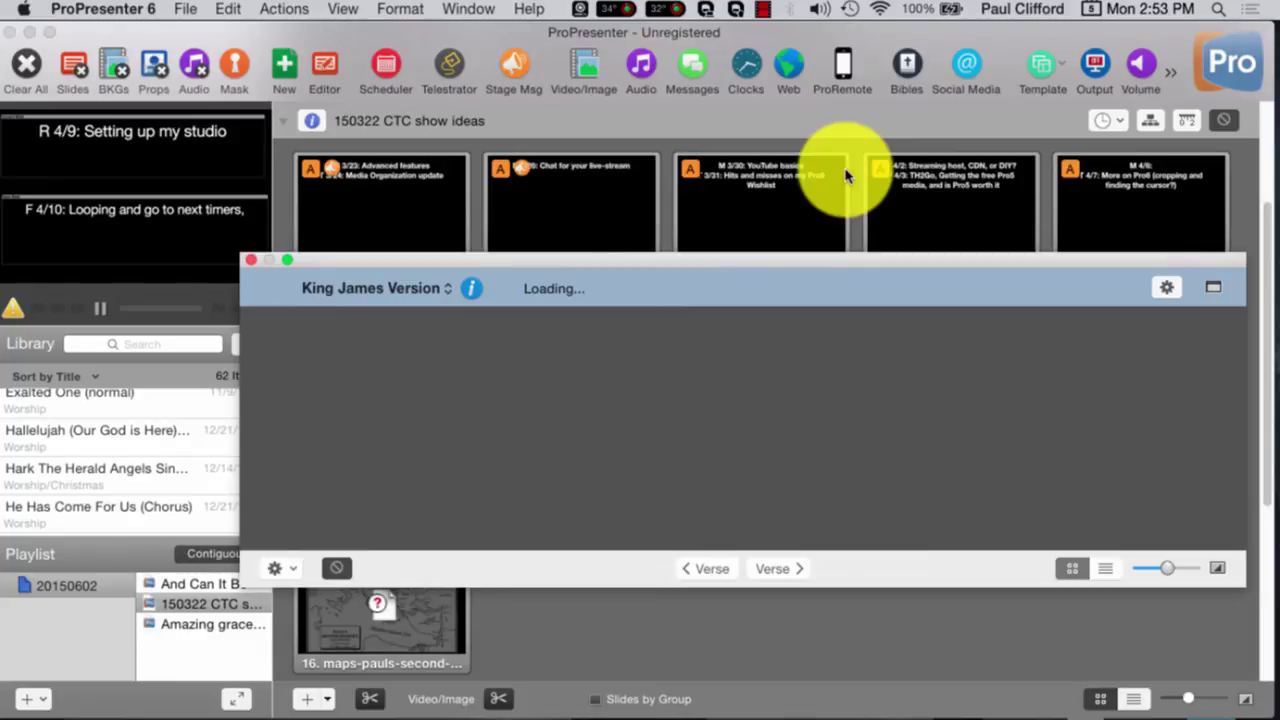
pyautogui.press('super+alt+b')
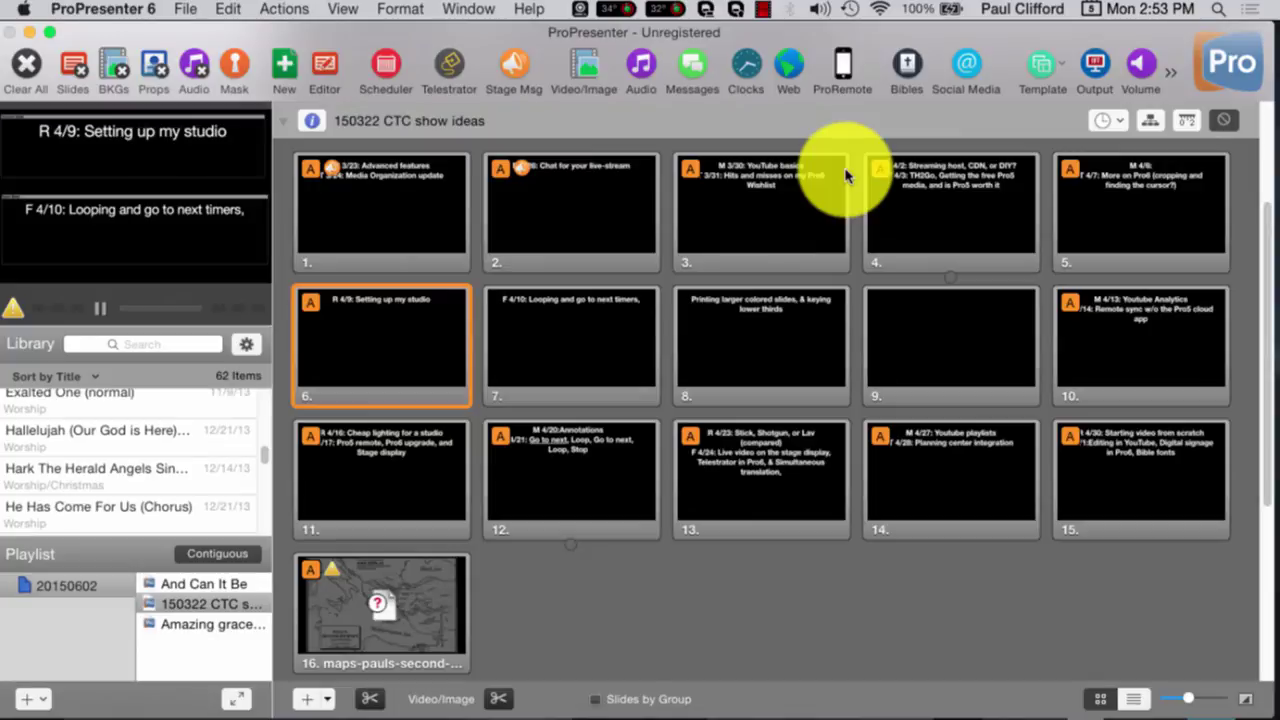